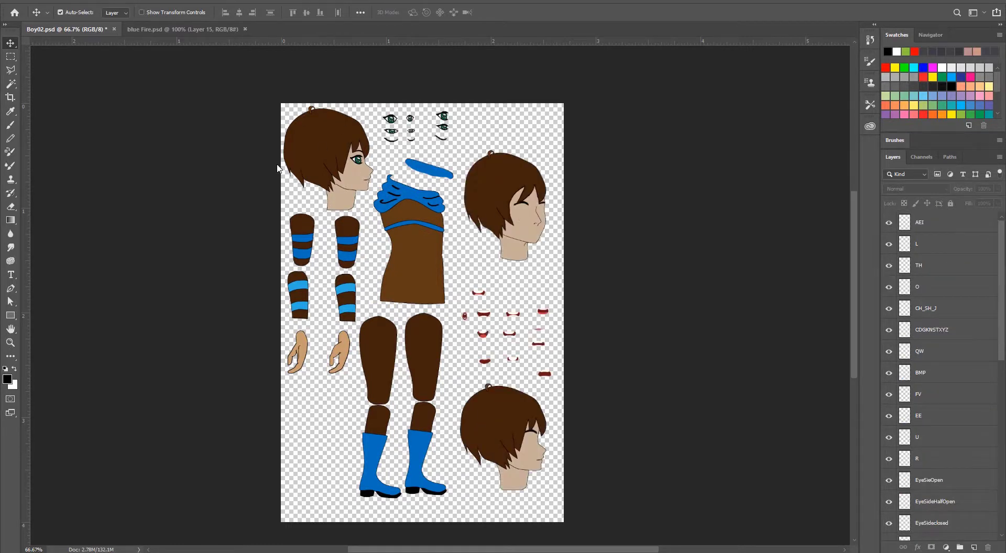
- View the blue Fire.psd artwork, and in DragonBones stop the playback of the Boy12 animation
{"action": "left_click", "coordinate": [199, 31]}
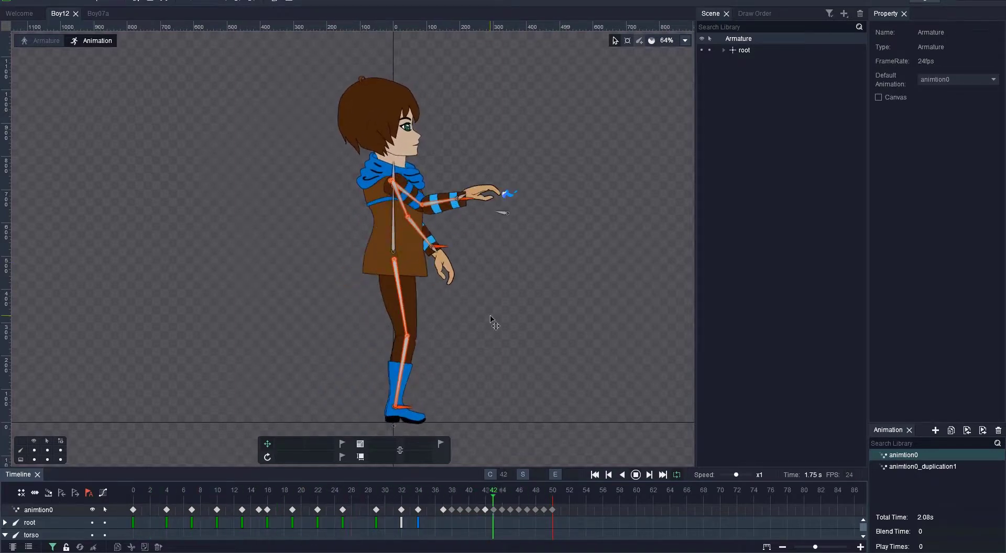
{"action": "left_click", "coordinate": [636, 475]}
{"action": "left_click", "coordinate": [501, 495]}
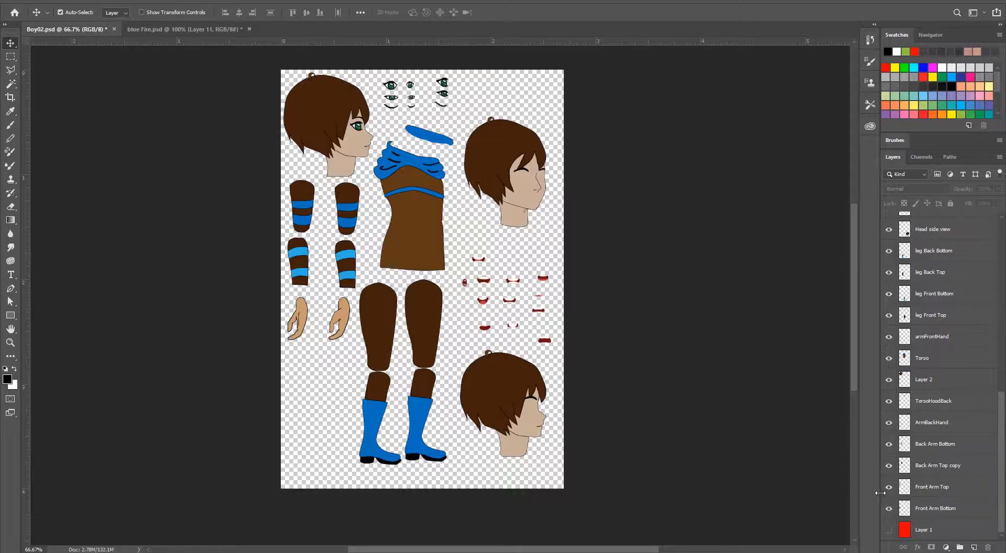
- In Photoshop, hide Boy02.psd's arm, leg, hand and torso layers and export the visible layers as PNG-24 files to Boy 4's library folder
{"action": "left_click_drag", "start_coordinate": [889, 529], "coordinate": [887, 234]}
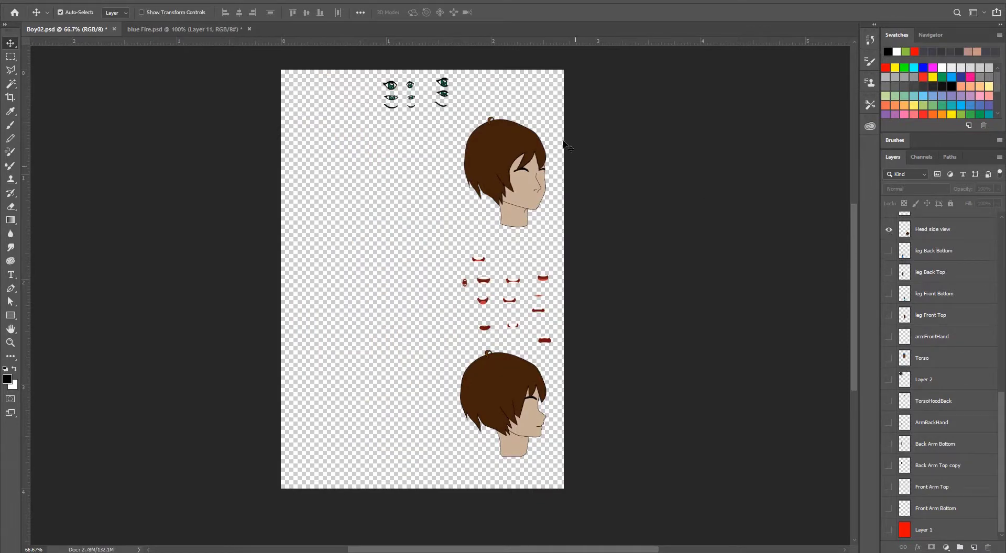
{"action": "left_click", "coordinate": [33, 2]}
{"action": "mouse_move", "coordinate": [79, 138]}
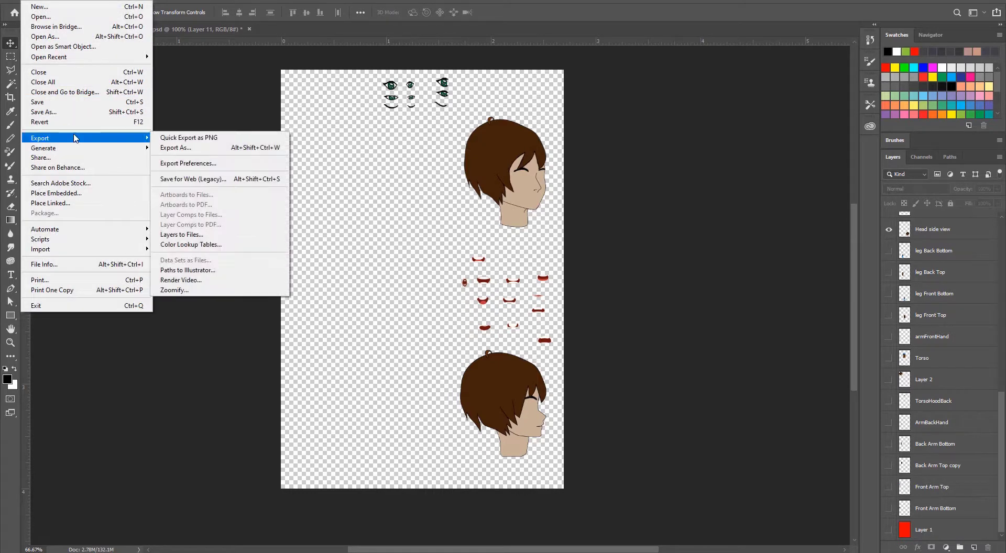
{"action": "left_click", "coordinate": [195, 236]}
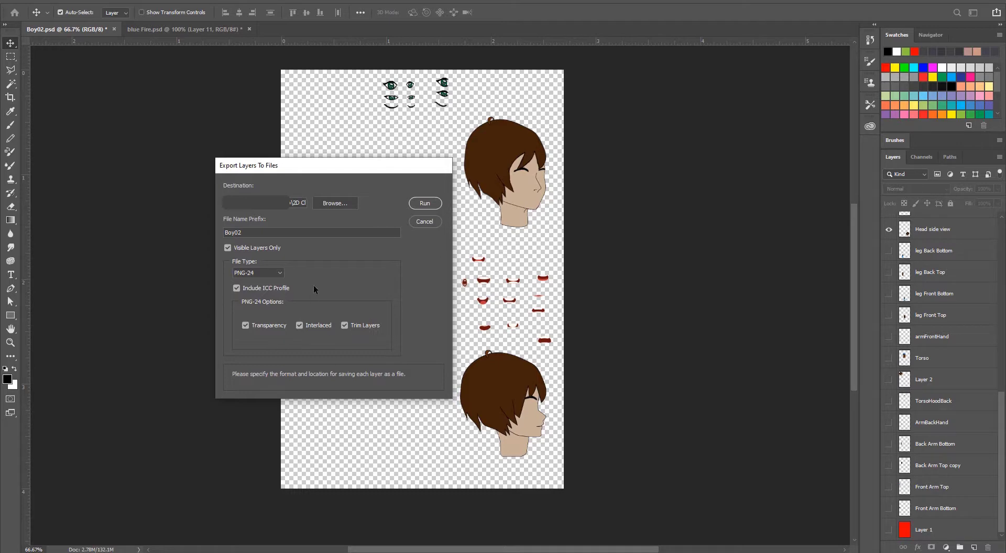
{"action": "left_click", "coordinate": [335, 204]}
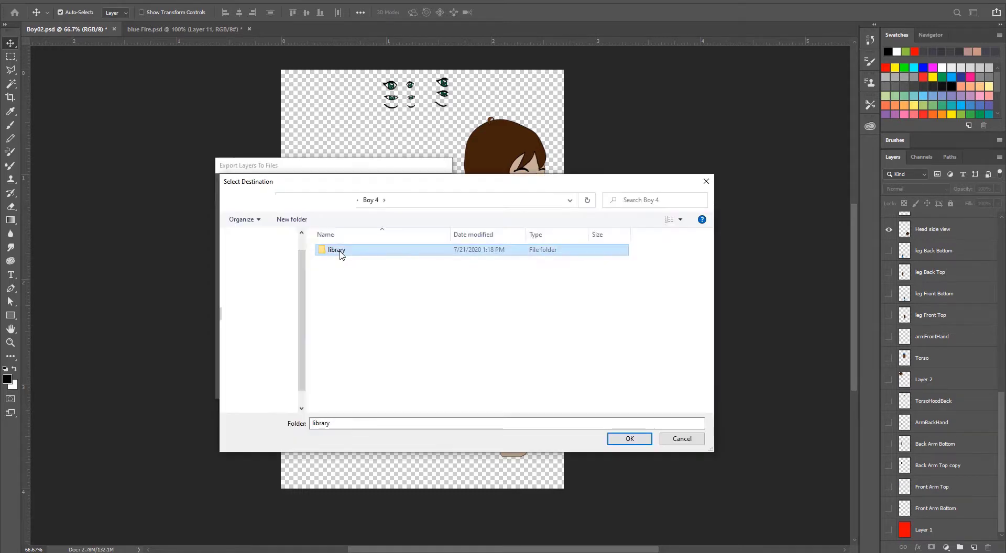
{"action": "double_click", "coordinate": [338, 250]}
{"action": "left_click", "coordinate": [637, 435]}
{"action": "left_click", "coordinate": [421, 205]}
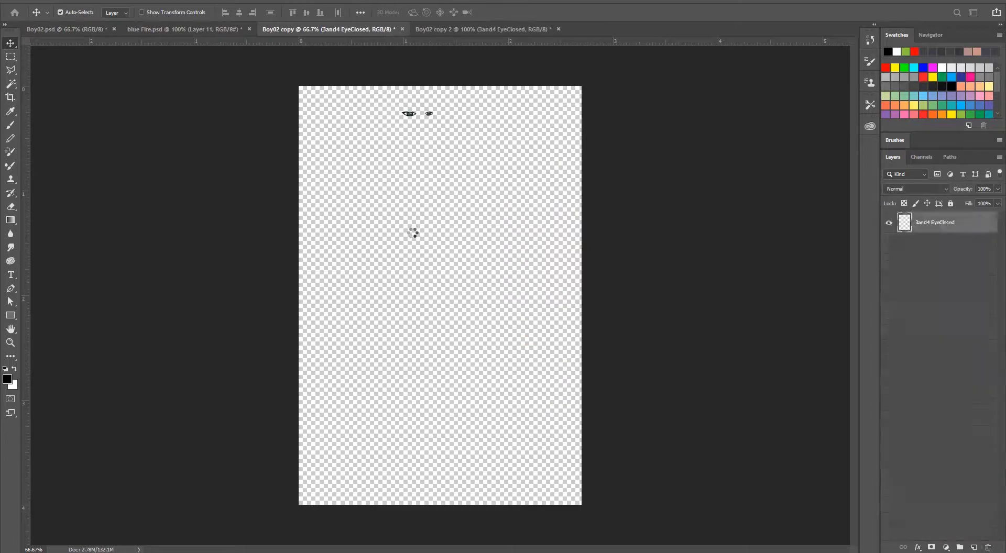
{"action": "left_click", "coordinate": [550, 315]}
- Export all visible layers of blue Fire.psd as PNG-24 files to the Boy 4 project's library folder
{"action": "left_click", "coordinate": [184, 28]}
{"action": "left_click", "coordinate": [30, 1]}
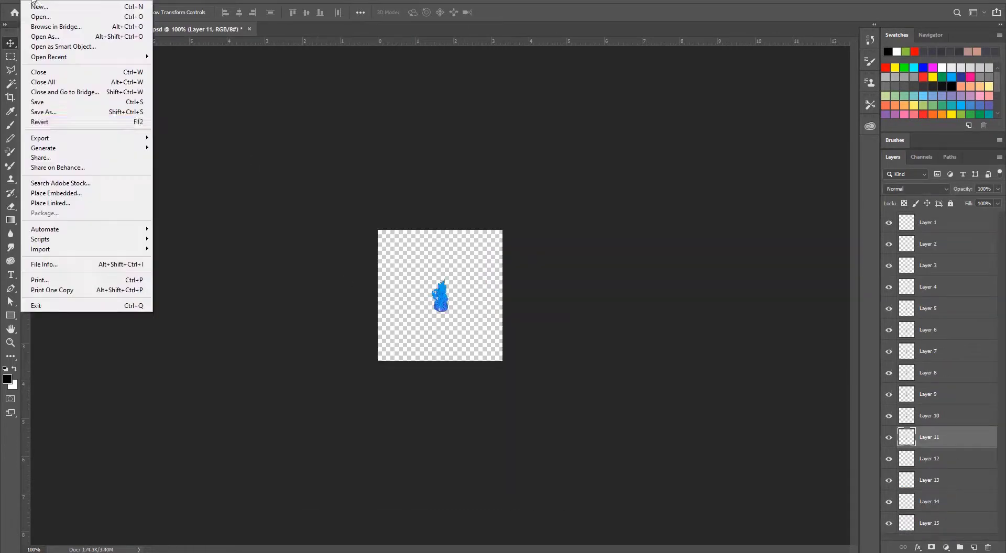
{"action": "mouse_move", "coordinate": [135, 140]}
{"action": "left_click", "coordinate": [201, 234]}
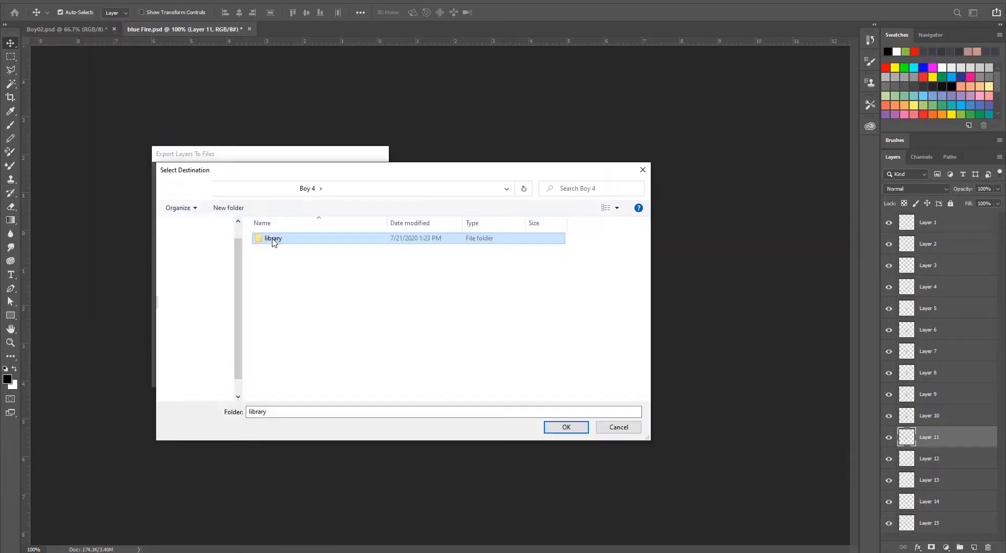
{"action": "left_click", "coordinate": [565, 428]}
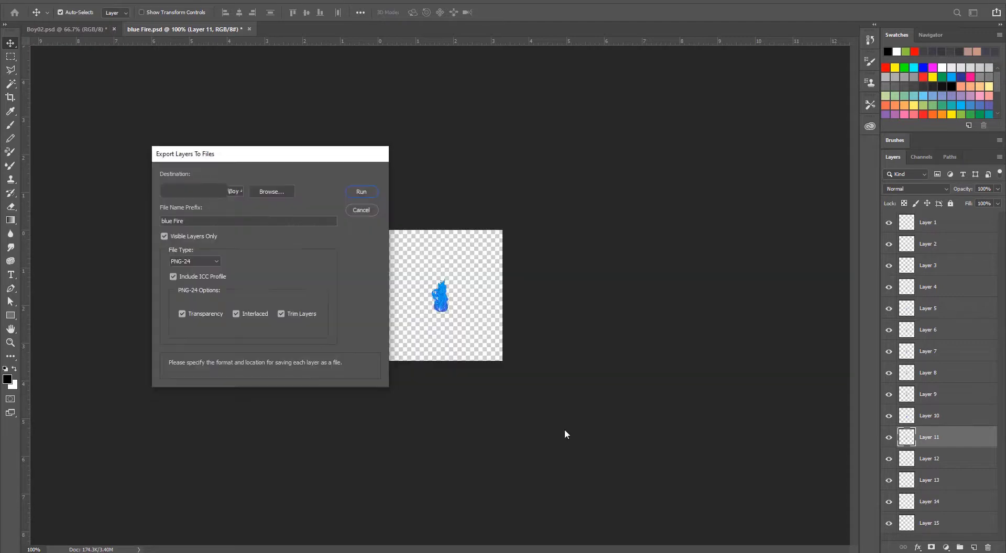
{"action": "left_click", "coordinate": [357, 192]}
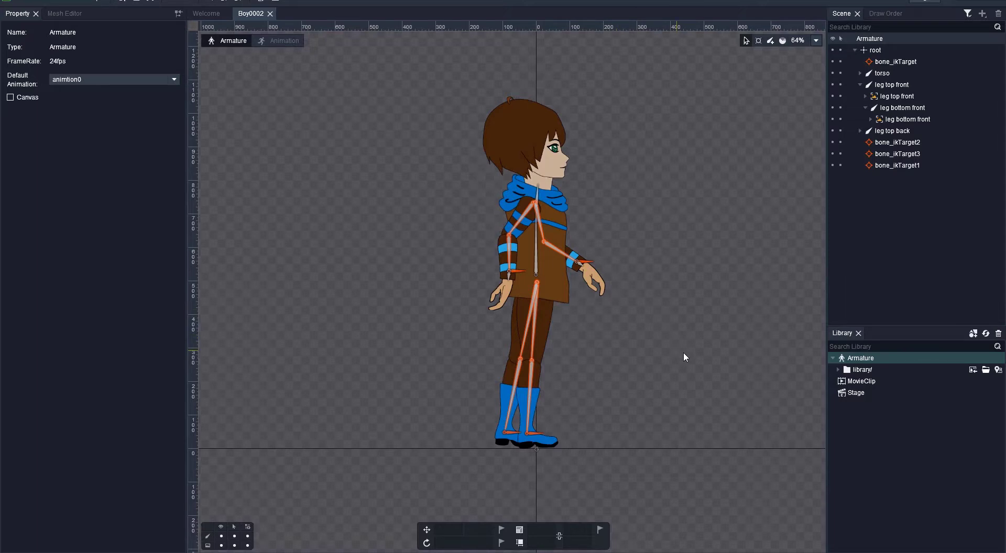
- In DragonBones, expand Boy0002's image library and replace the head slot's image with Boy02_0019_Head-side-view
{"action": "left_click", "coordinate": [838, 370]}
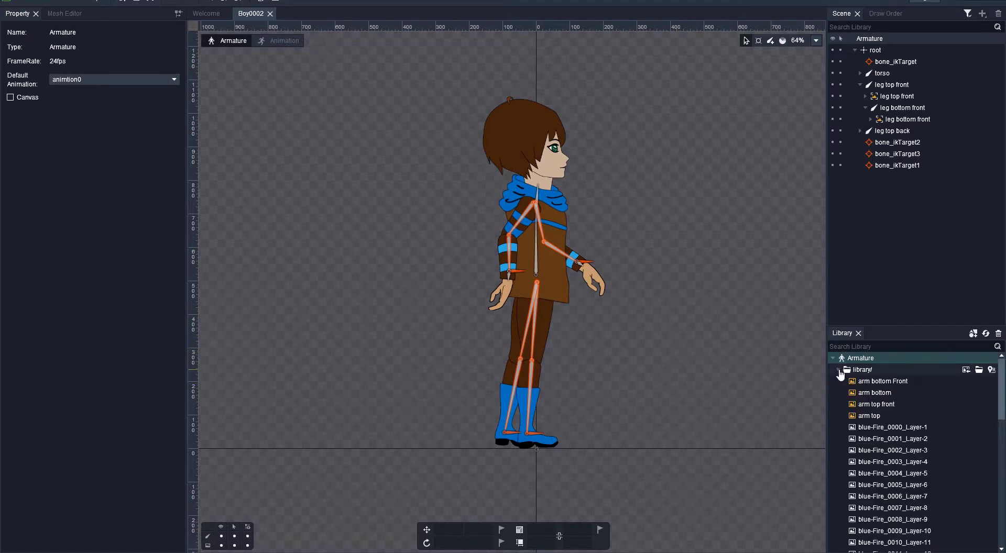
{"action": "scroll", "coordinate": [894, 460], "scroll_direction": "down", "scroll_amount": 8}
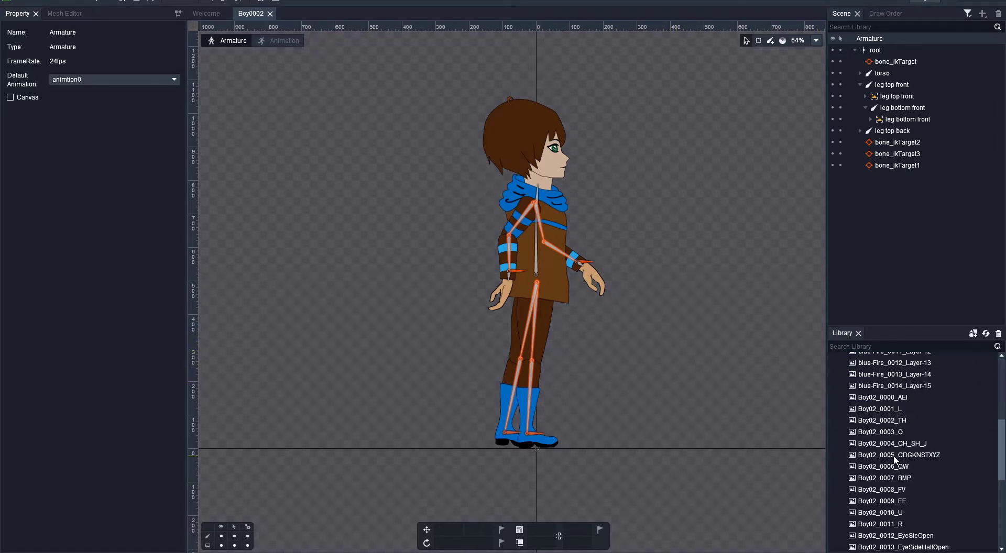
{"action": "scroll", "coordinate": [894, 460], "scroll_direction": "up", "scroll_amount": 3}
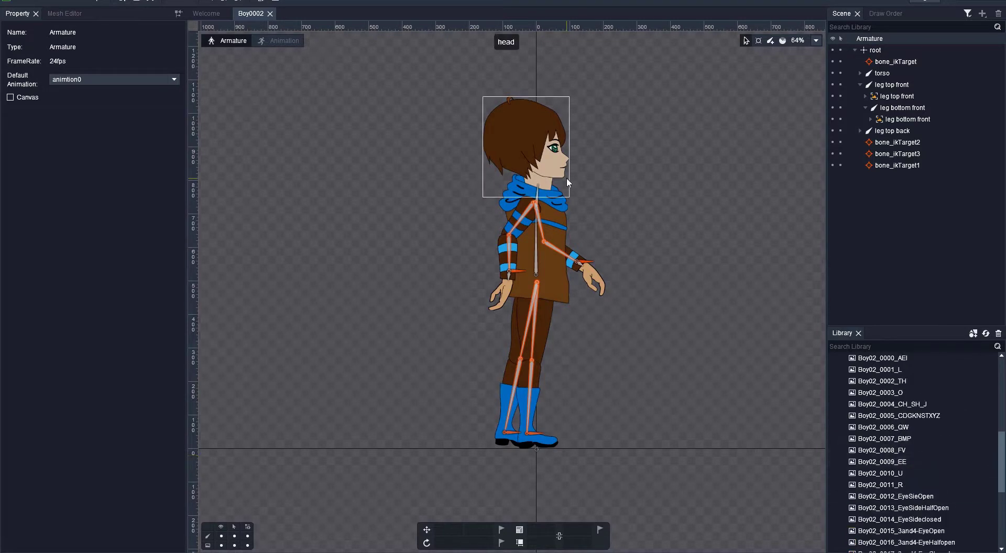
{"action": "scroll", "coordinate": [587, 183], "scroll_direction": "up", "scroll_amount": 5}
{"action": "left_click", "coordinate": [502, 320]}
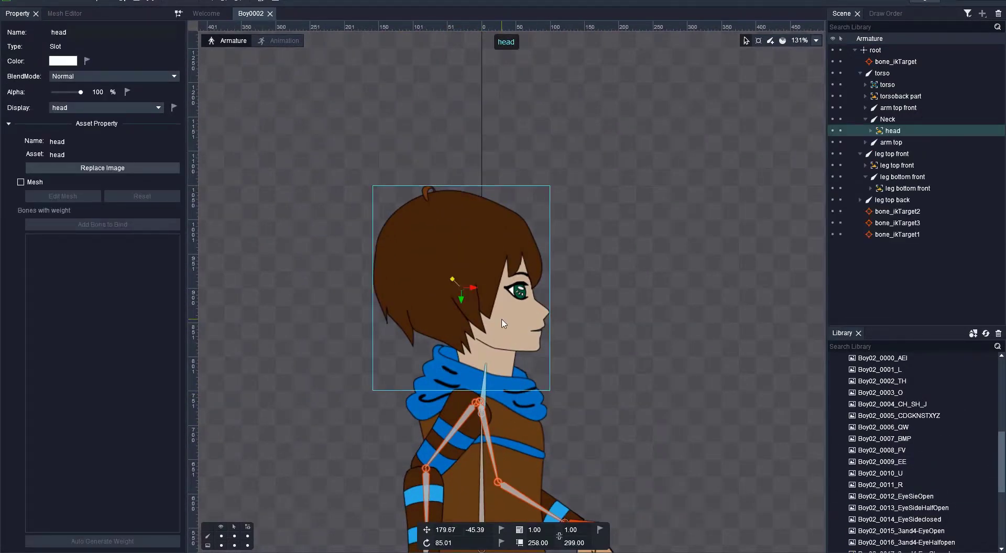
{"action": "right_click", "coordinate": [502, 319]}
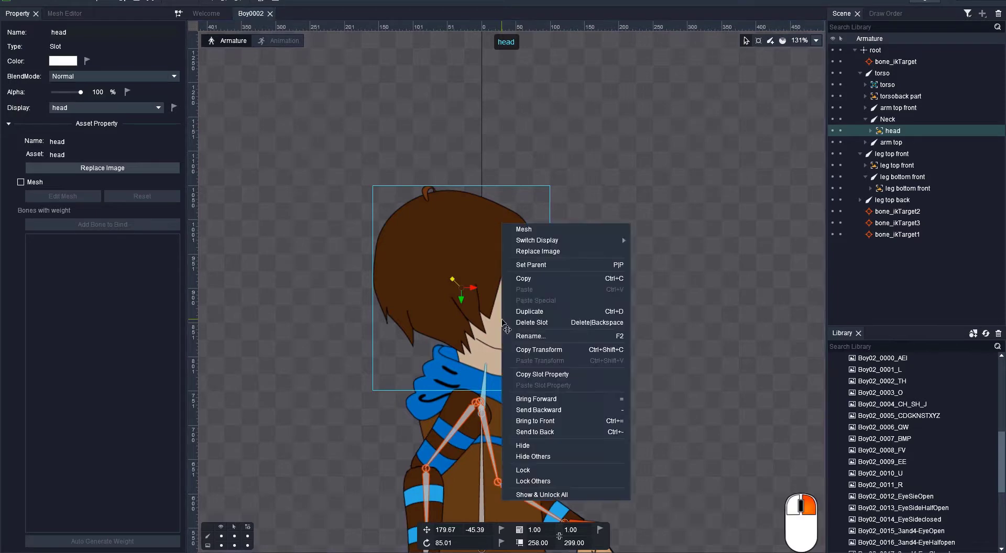
{"action": "left_click", "coordinate": [537, 252]}
{"action": "scroll", "coordinate": [621, 249], "scroll_direction": "down", "scroll_amount": 10}
{"action": "left_click", "coordinate": [616, 298]}
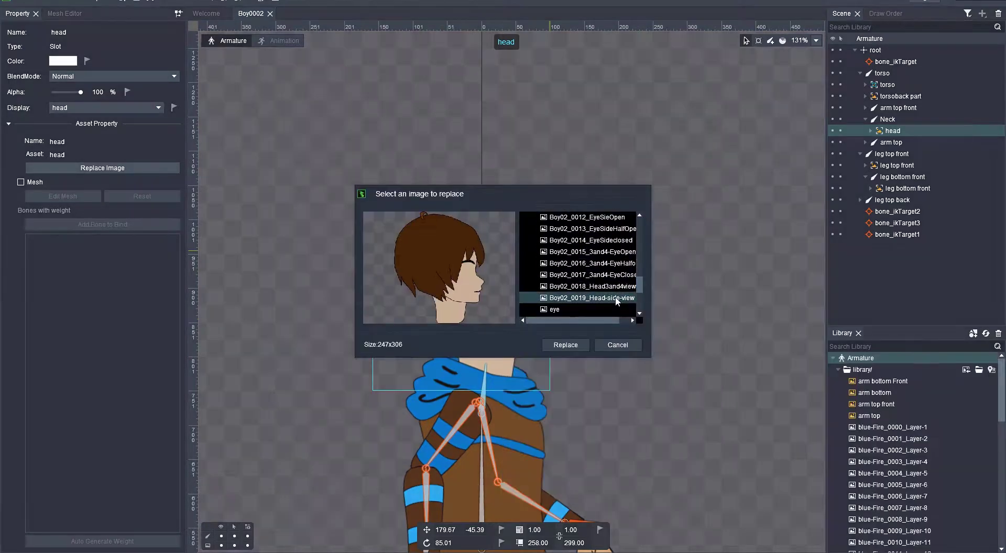
{"action": "left_click", "coordinate": [558, 346]}
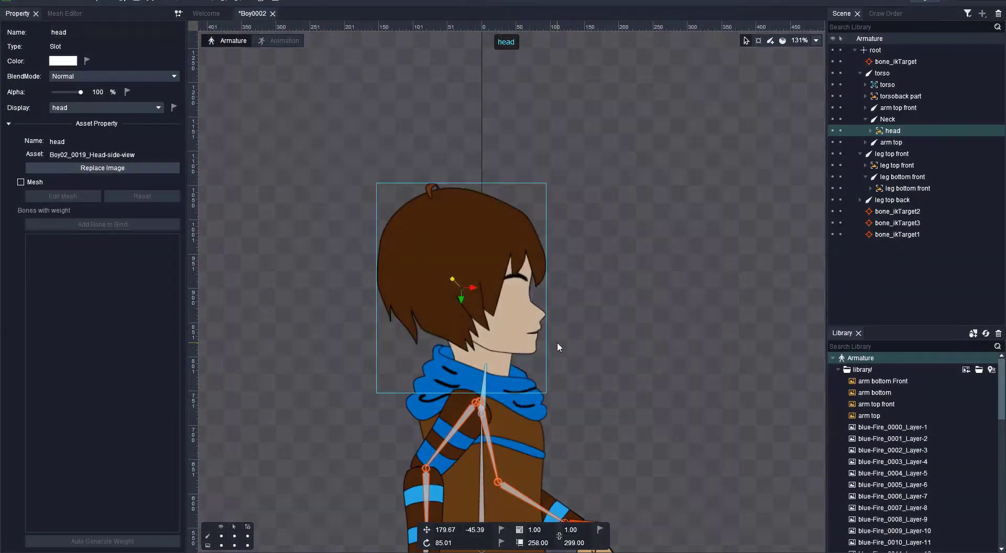
- Create two child bones of the Neck bone, one about 31 long at the eye and one about 25 long at the mouth
{"action": "left_click", "coordinate": [485, 383]}
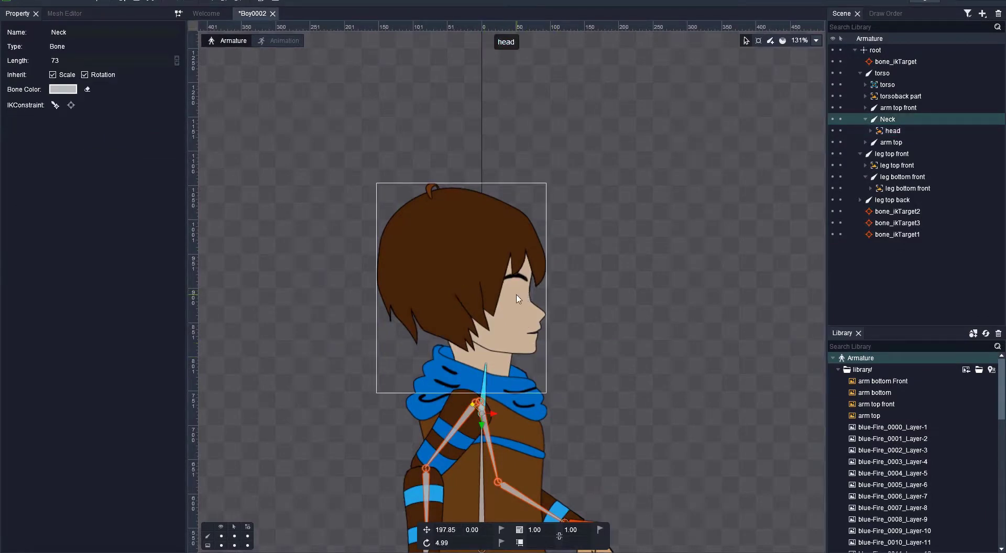
{"action": "left_click", "coordinate": [770, 40]}
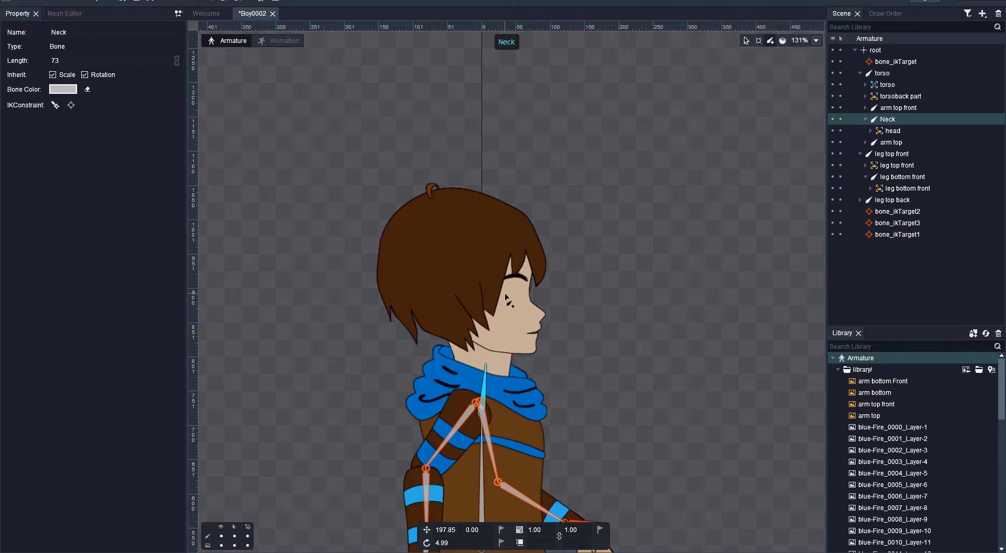
{"action": "left_click_drag", "start_coordinate": [506, 295], "coordinate": [526, 294]}
{"action": "left_click", "coordinate": [485, 388]}
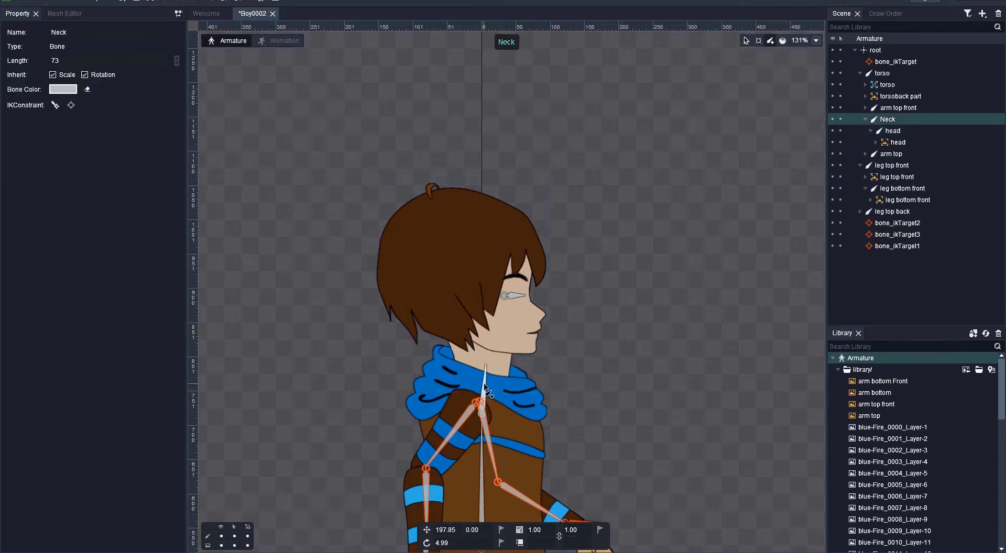
{"action": "left_click_drag", "start_coordinate": [519, 331], "coordinate": [536, 331]}
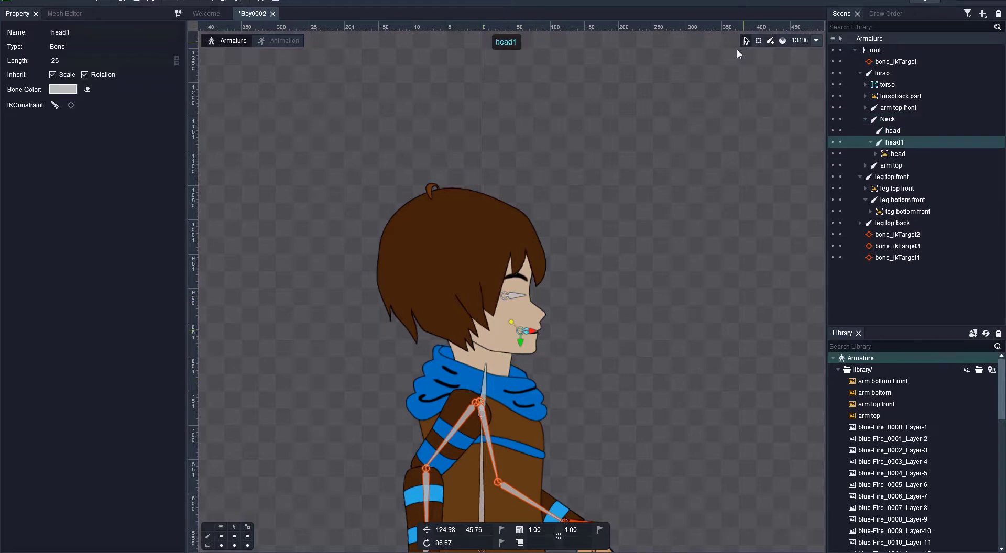
- Rename the new bone at the eye to Eyes and the new bone at the mouth to mouth
{"action": "left_click", "coordinate": [513, 296]}
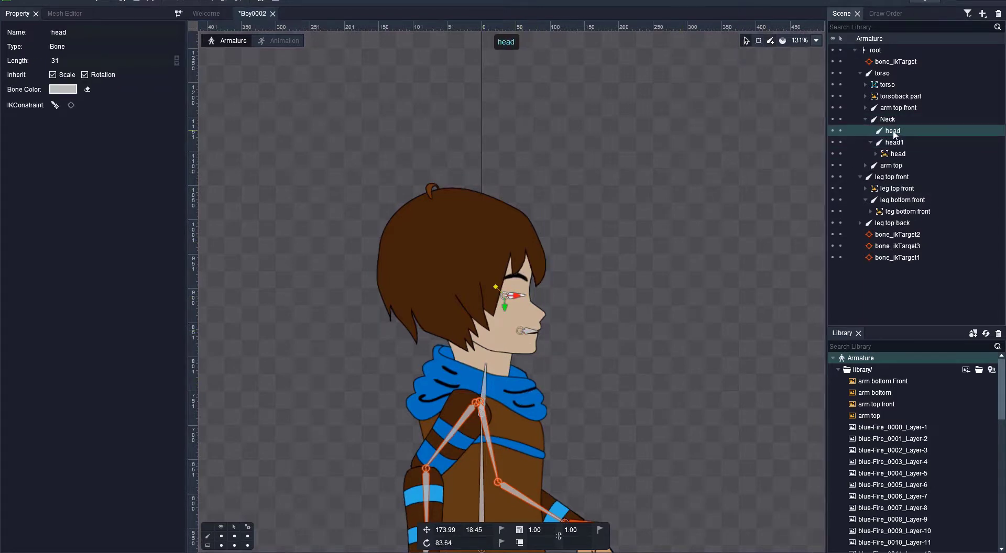
{"action": "double_click", "coordinate": [892, 131]}
{"action": "type", "text": "Eyes"}
{"action": "key", "text": "Return"}
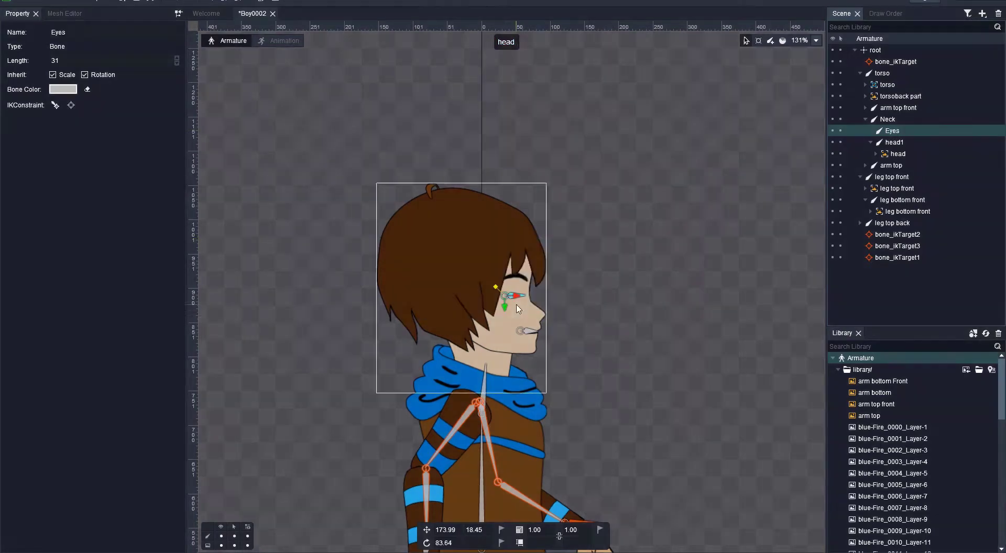
{"action": "double_click", "coordinate": [889, 146]}
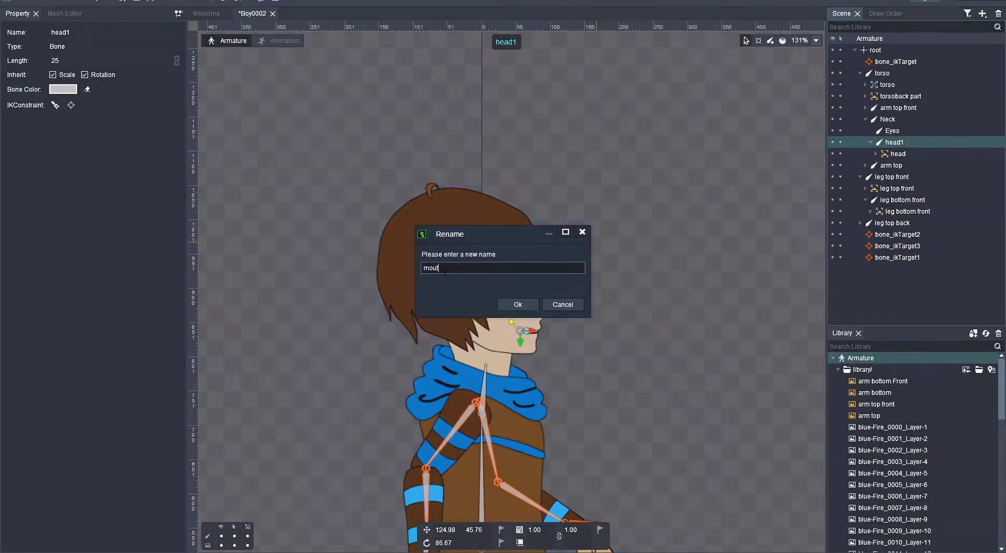
{"action": "left_click", "coordinate": [517, 304]}
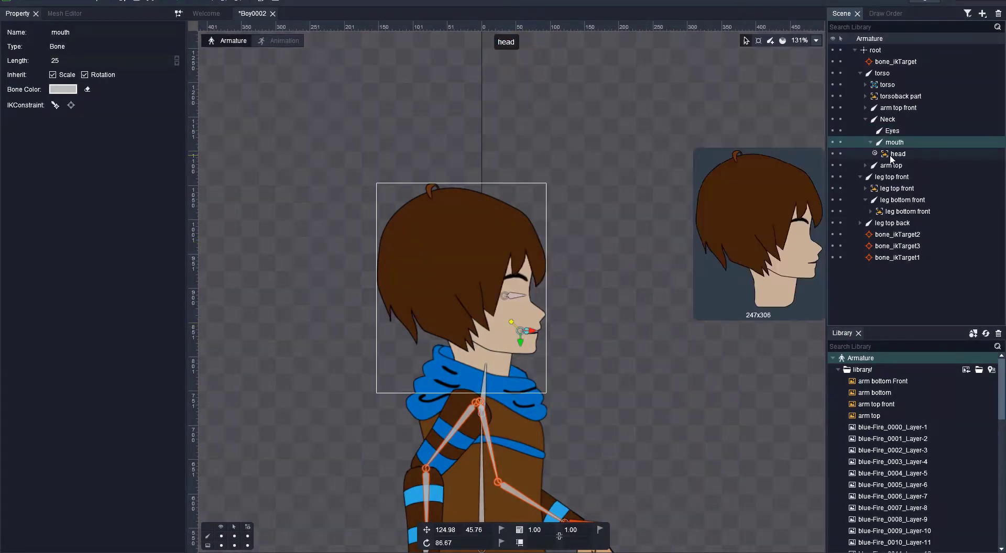
- Move the head slot out of the mouth bone so it sits directly under the Neck bone
{"action": "left_click", "coordinate": [890, 157]}
{"action": "left_click_drag", "start_coordinate": [897, 140], "coordinate": [901, 126]}
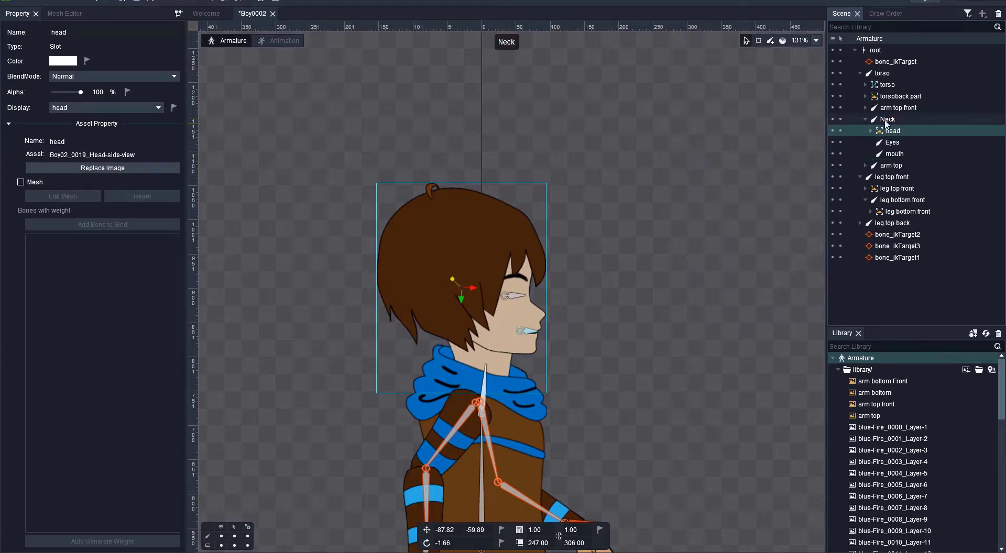
{"action": "left_click", "coordinate": [887, 119]}
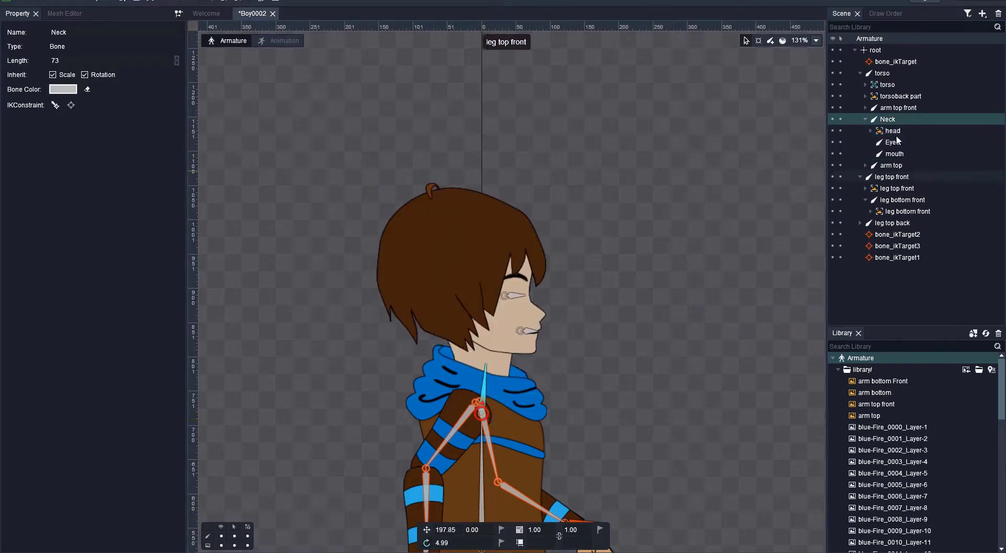
- Add Boy02_0018_Head3and4view over the head as a second image in the head slot, keeping the side-view head displayed
{"action": "scroll", "coordinate": [891, 445], "scroll_direction": "down", "scroll_amount": 10}
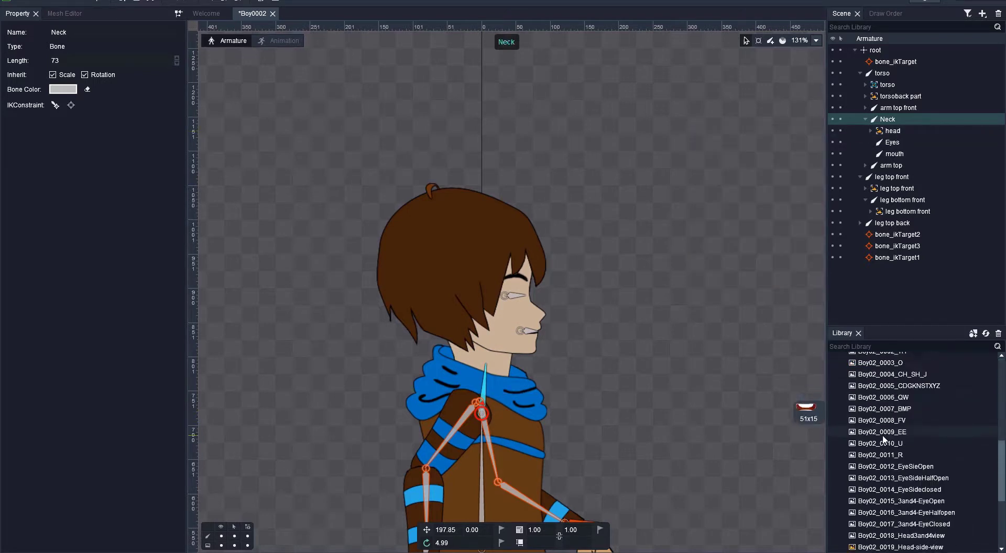
{"action": "left_click_drag", "start_coordinate": [901, 501], "coordinate": [465, 287]}
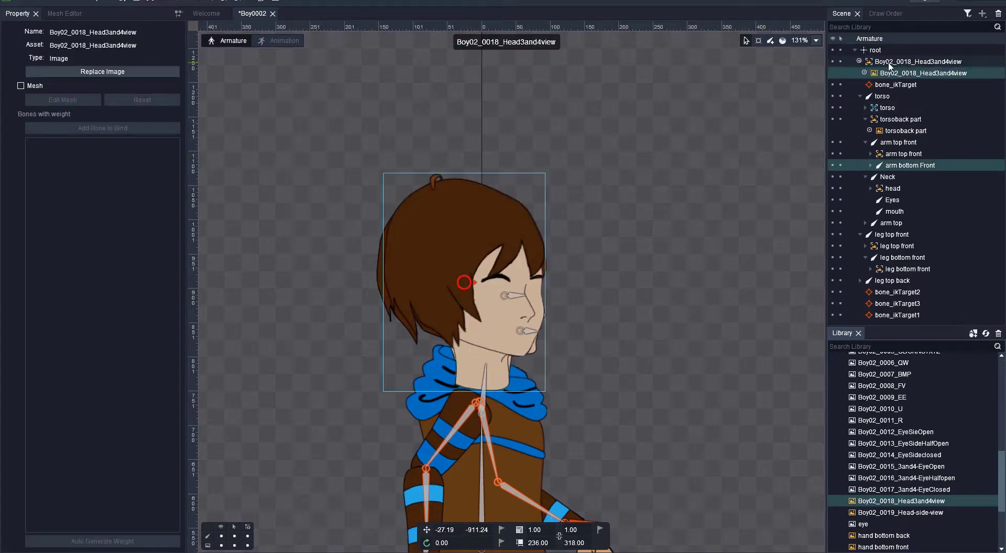
{"action": "left_click", "coordinate": [888, 64]}
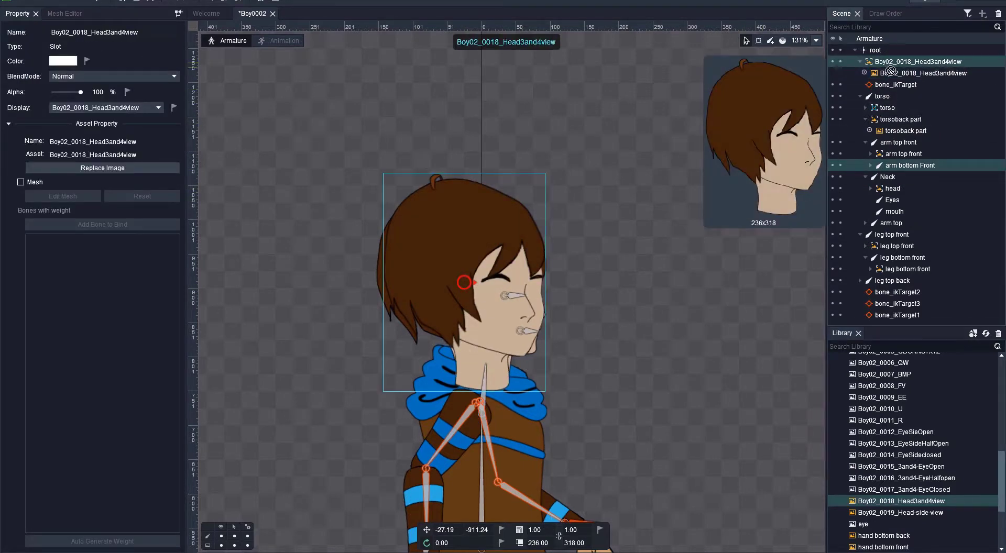
{"action": "left_click_drag", "start_coordinate": [889, 64], "coordinate": [904, 192]}
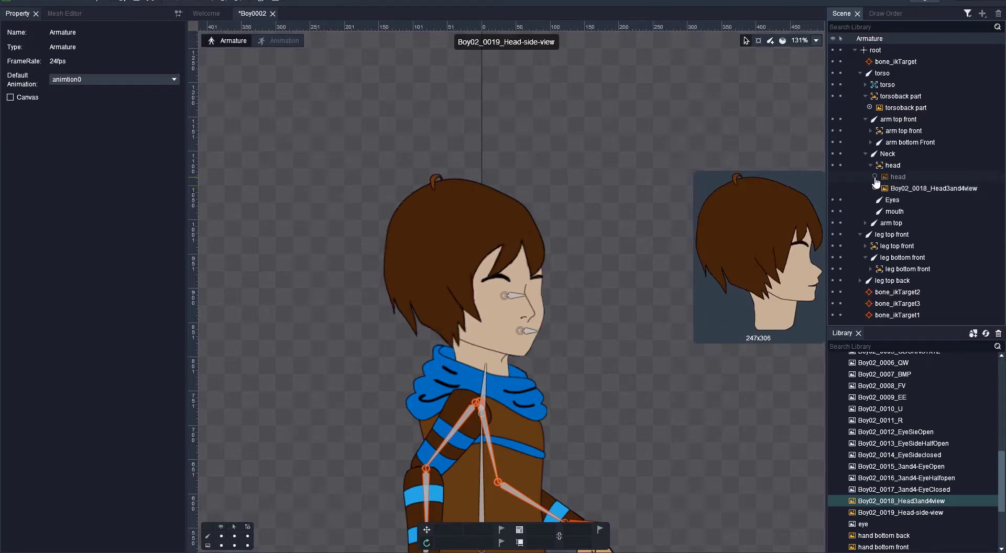
{"action": "left_click", "coordinate": [876, 180]}
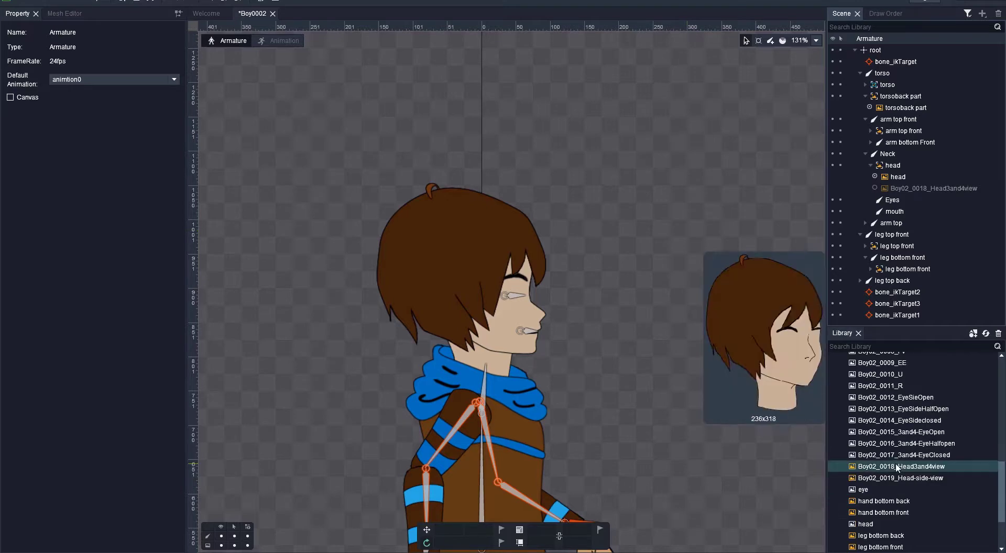
- Place Boy02_0012_EyeSieOpen, Boy02_0013_EyeSideHalfOpen and Boy02_0014_EyeSideclosed over the eye of the side-view head
{"action": "scroll", "coordinate": [901, 401], "scroll_direction": "down", "scroll_amount": 1}
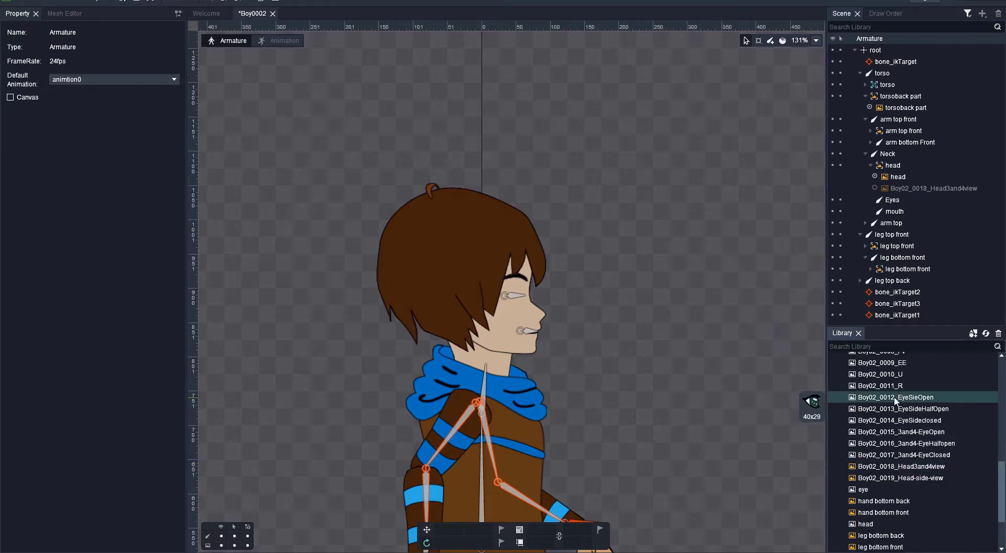
{"action": "left_click_drag", "start_coordinate": [861, 396], "coordinate": [517, 296]}
{"action": "scroll", "coordinate": [517, 296], "scroll_direction": "up", "scroll_amount": 5}
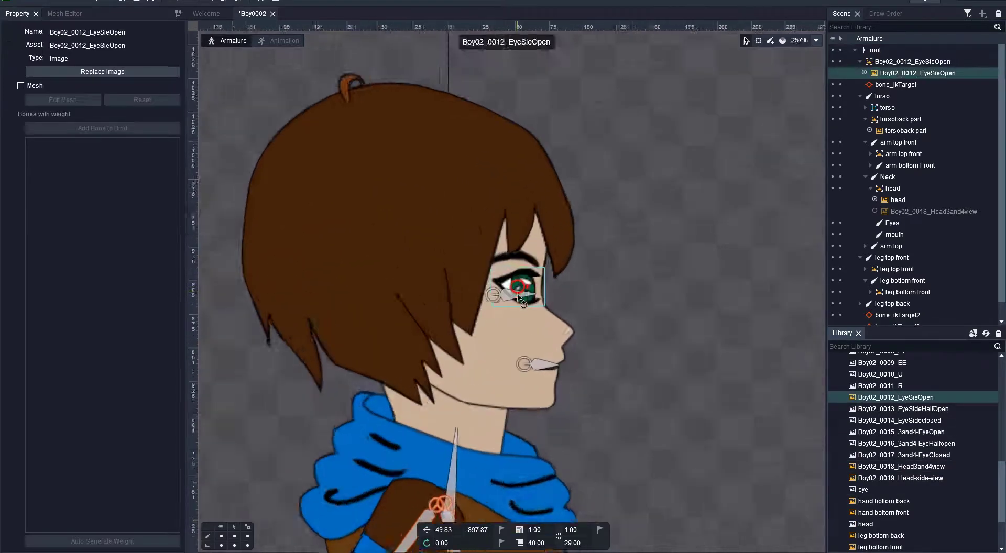
{"action": "left_click_drag", "start_coordinate": [857, 409], "coordinate": [588, 295]}
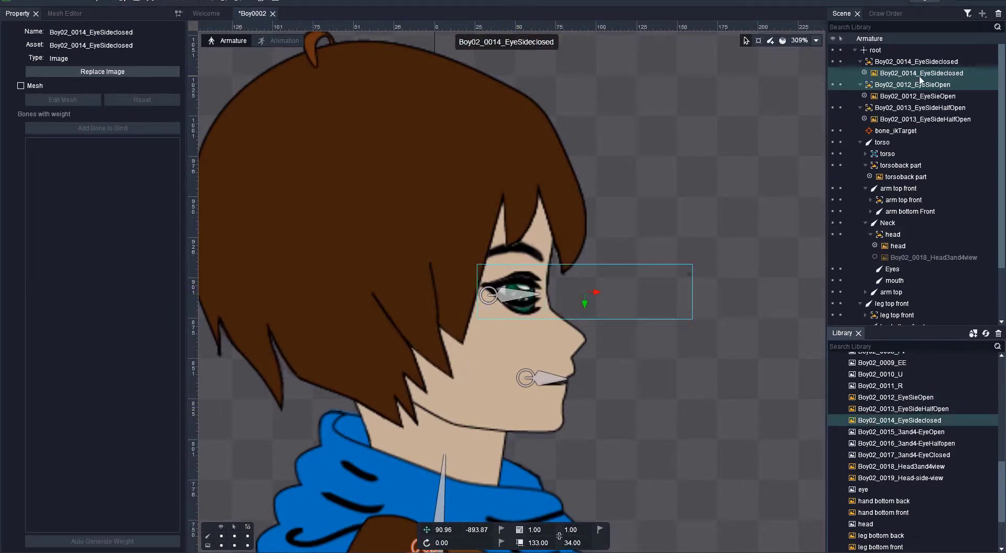
- Move the Boy02_0012_EyeSieOpen slot under the Eyes bone and merge the half-open and closed side eyes into it, displaying the open eye
{"action": "left_click", "coordinate": [859, 62]}
{"action": "left_click", "coordinate": [860, 73]}
{"action": "left_click", "coordinate": [859, 85]}
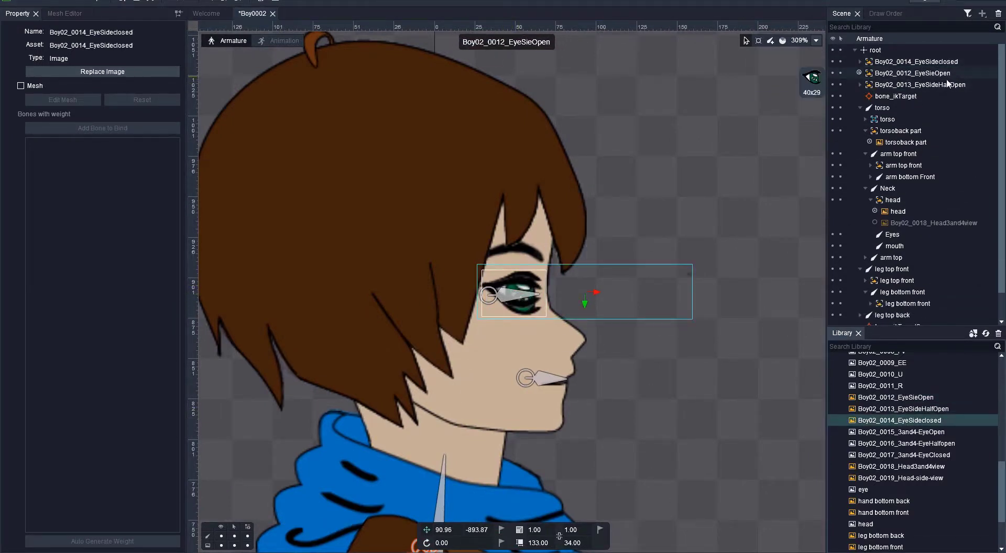
{"action": "left_click", "coordinate": [920, 76]}
{"action": "left_click_drag", "start_coordinate": [920, 78], "coordinate": [898, 235]}
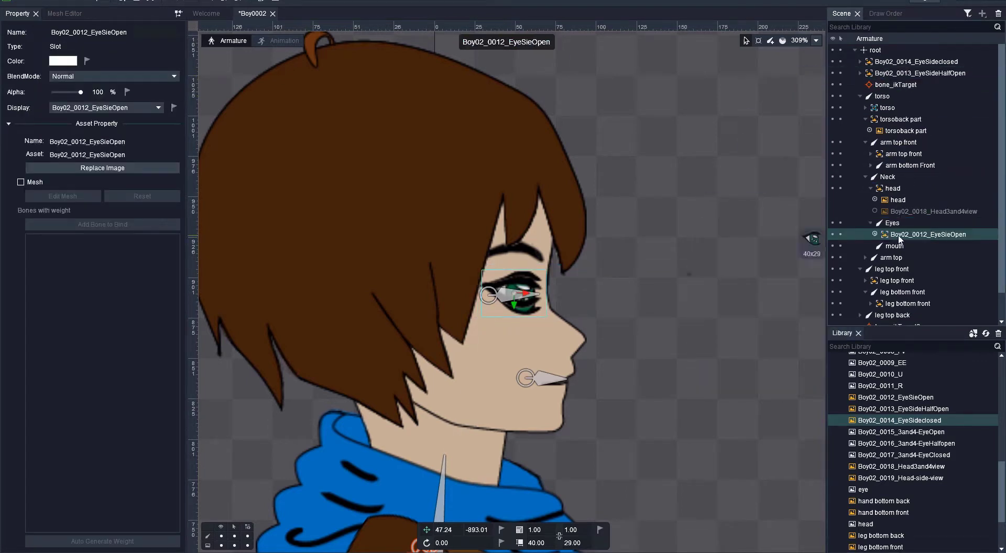
{"action": "left_click", "coordinate": [920, 74]}
{"action": "left_click_drag", "start_coordinate": [920, 77], "coordinate": [916, 236]}
{"action": "left_click", "coordinate": [904, 61]}
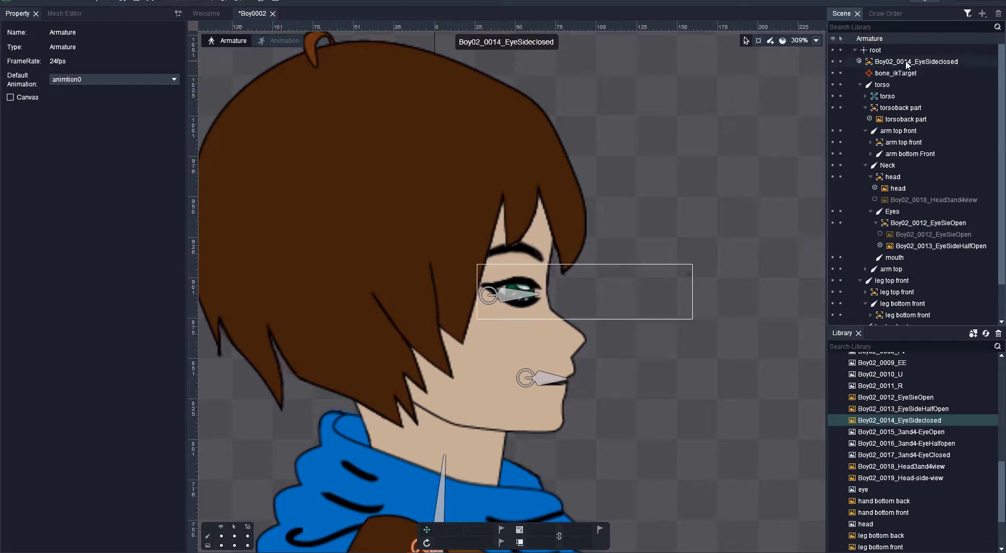
{"action": "left_click_drag", "start_coordinate": [903, 61], "coordinate": [886, 238]}
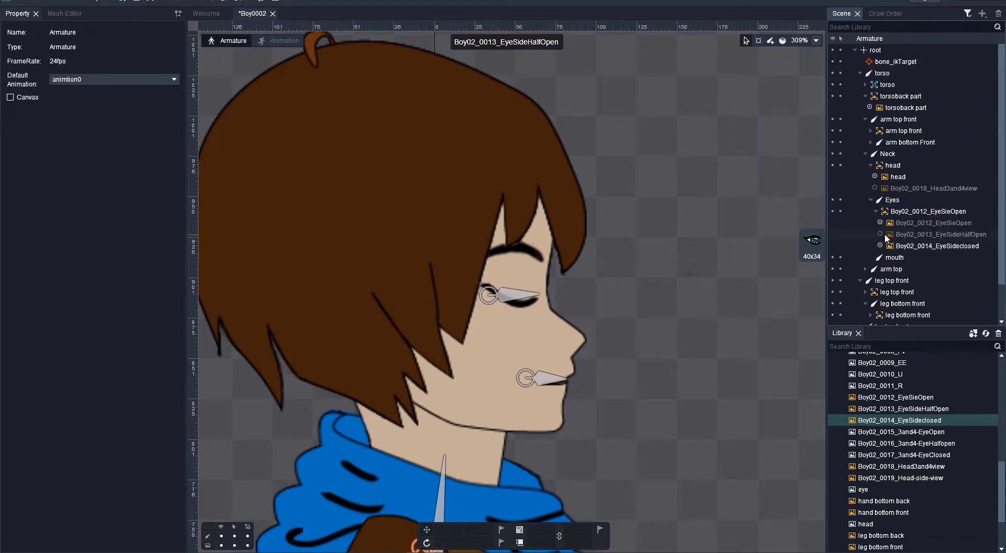
{"action": "left_click", "coordinate": [881, 234]}
{"action": "left_click", "coordinate": [881, 223]}
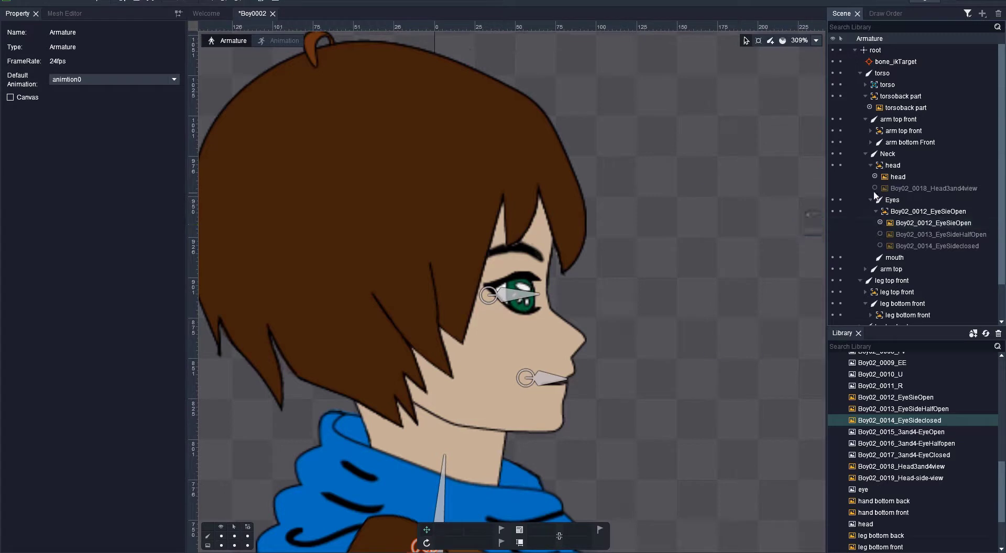
- Display Boy02_0018_Head3and4view and place the 3and4-EyeOpen, 3and4-EyeHalfopen and 3and4-EyeClosed images over its eyes
{"action": "left_click", "coordinate": [874, 188]}
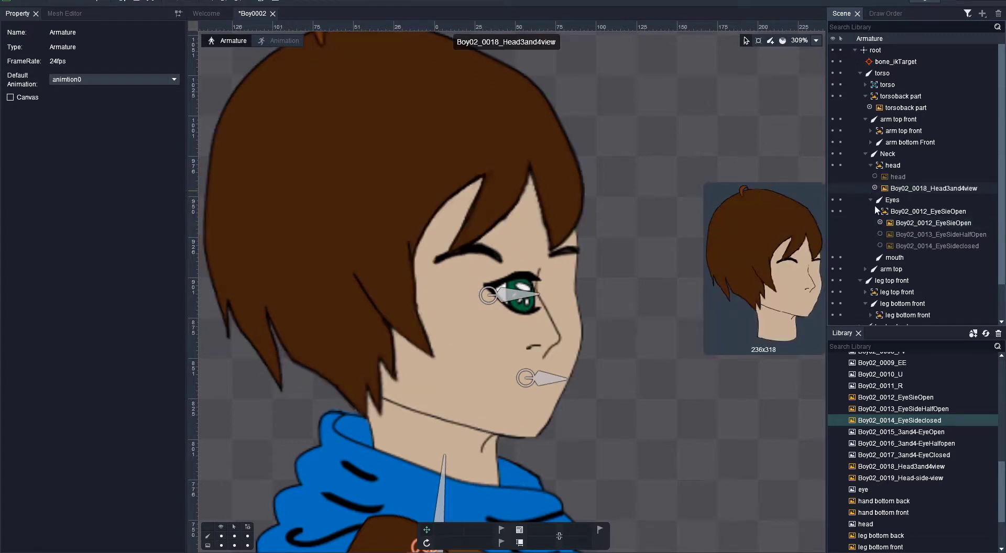
{"action": "double_click", "coordinate": [885, 433]}
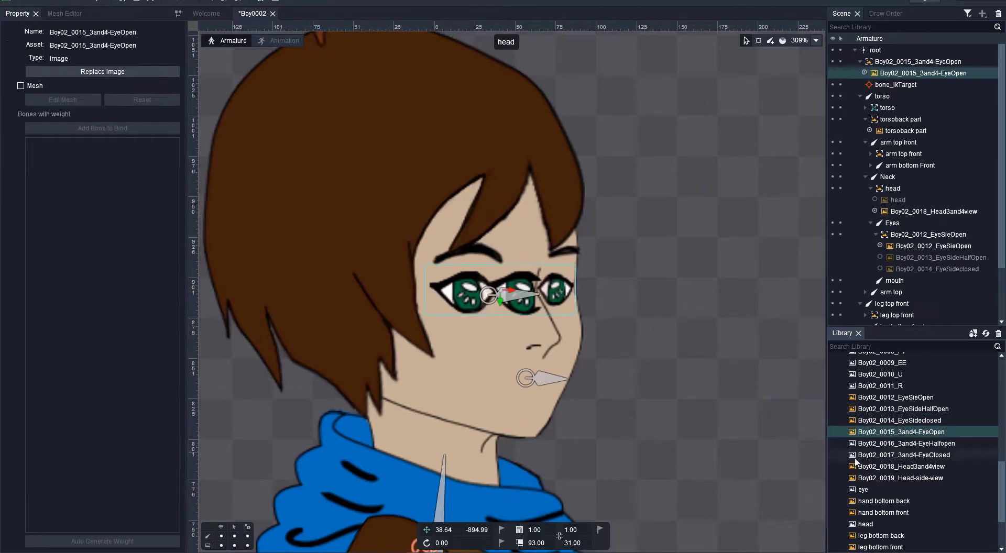
{"action": "double_click", "coordinate": [883, 444]}
{"action": "left_click_drag", "start_coordinate": [878, 454], "coordinate": [500, 293]}
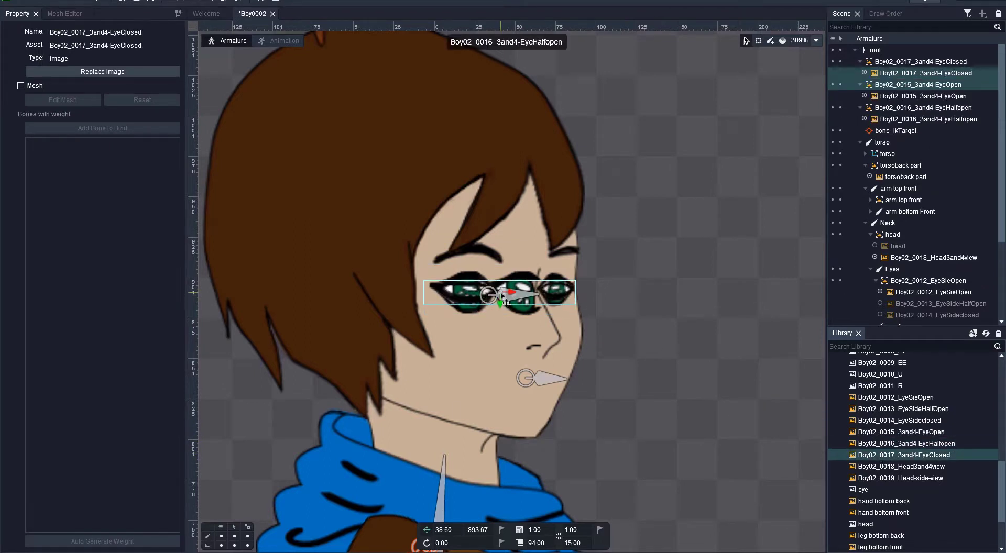
- Merge the open, half-open and closed 3and4 eye images into the Boy02_0012_EyeSieOpen slot under the Eyes bone
{"action": "left_click", "coordinate": [860, 62]}
{"action": "left_click", "coordinate": [860, 74]}
{"action": "left_click", "coordinate": [860, 85]}
{"action": "left_click", "coordinate": [909, 73]}
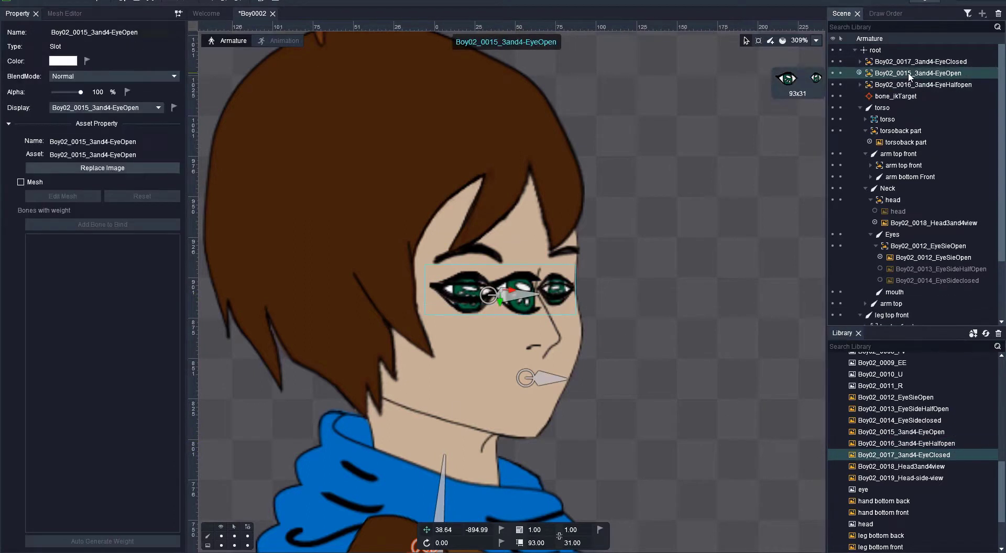
{"action": "left_click_drag", "start_coordinate": [908, 73], "coordinate": [910, 245]}
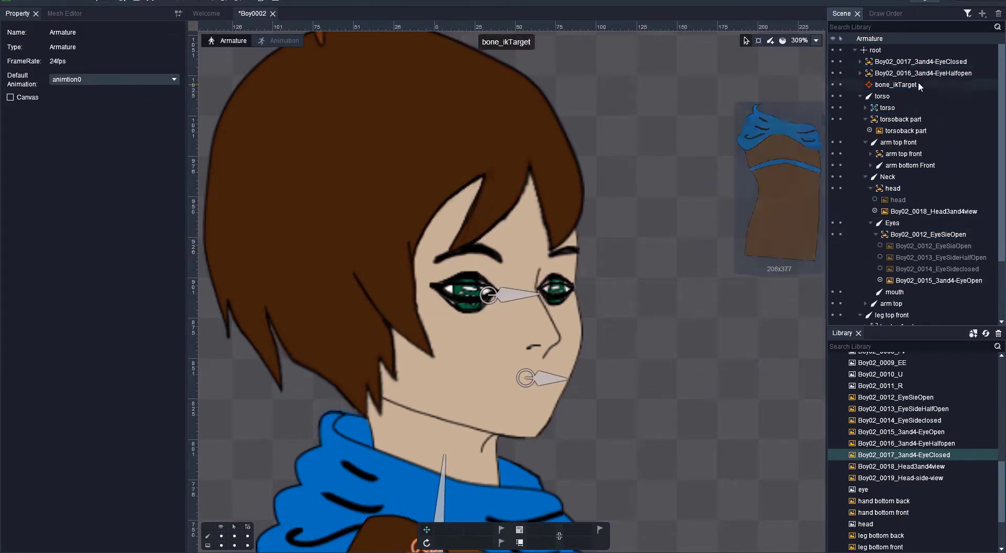
{"action": "left_click", "coordinate": [912, 73]}
{"action": "left_click_drag", "start_coordinate": [920, 157], "coordinate": [915, 234]}
{"action": "left_click", "coordinate": [860, 62]}
{"action": "left_click_drag", "start_coordinate": [914, 64], "coordinate": [915, 223]}
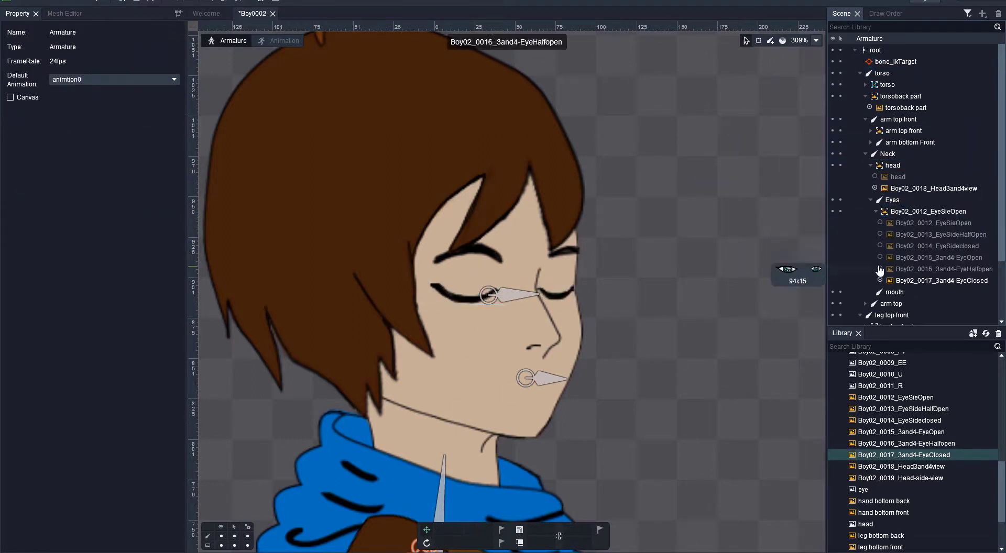
- Cycle through the three 3and4 eye images in the eye slot and leave Boy02_0015_3and4-EyeOpen displayed
{"action": "left_click", "coordinate": [880, 257]}
{"action": "left_click", "coordinate": [880, 269]}
{"action": "left_click", "coordinate": [880, 281]}
{"action": "left_click", "coordinate": [880, 269]}
{"action": "left_click", "coordinate": [880, 257]}
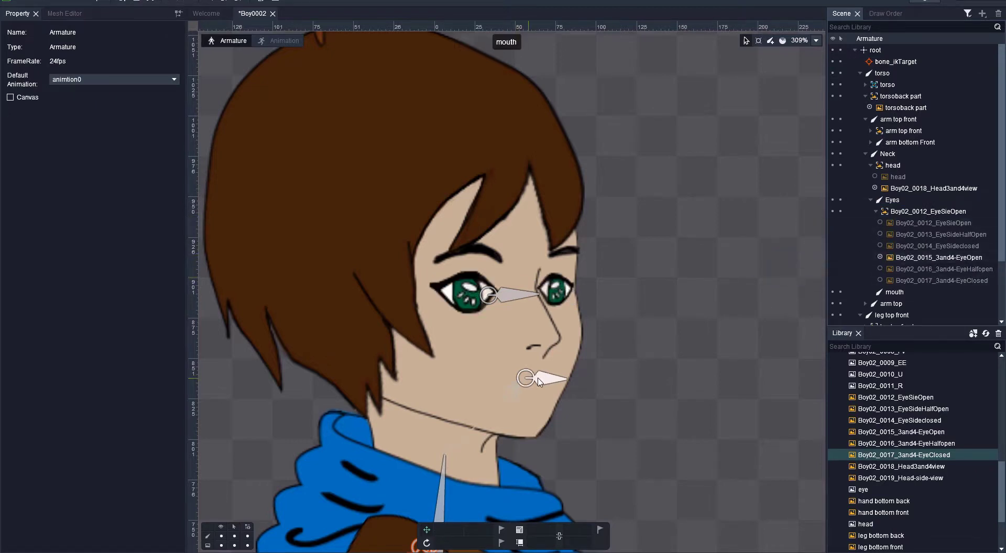
- Place Boy02_0007_BMP at the mouth of the three-quarter head and move its slot under the mouth bone
{"action": "scroll", "coordinate": [889, 408], "scroll_direction": "up", "scroll_amount": 5}
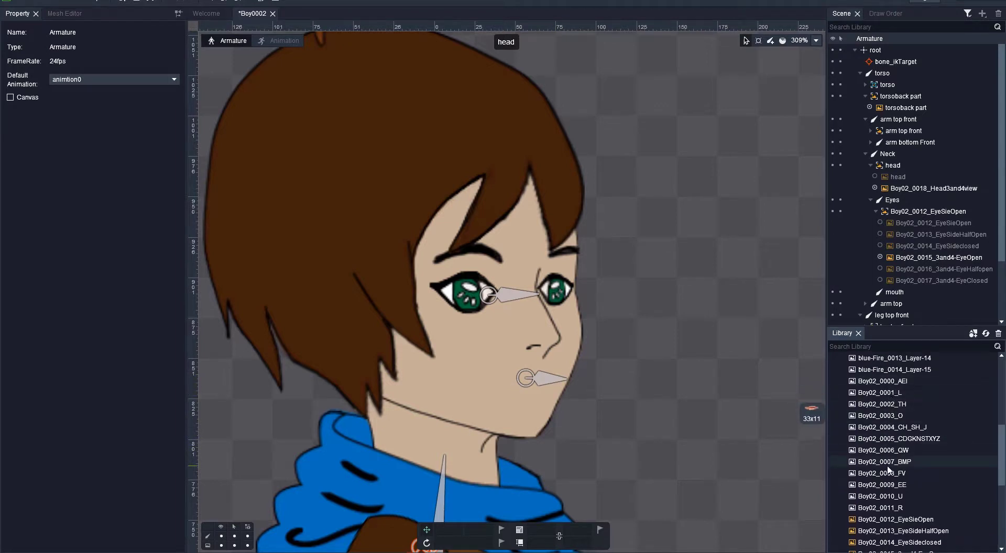
{"action": "left_click", "coordinate": [887, 467]}
{"action": "left_click_drag", "start_coordinate": [881, 462], "coordinate": [539, 389]}
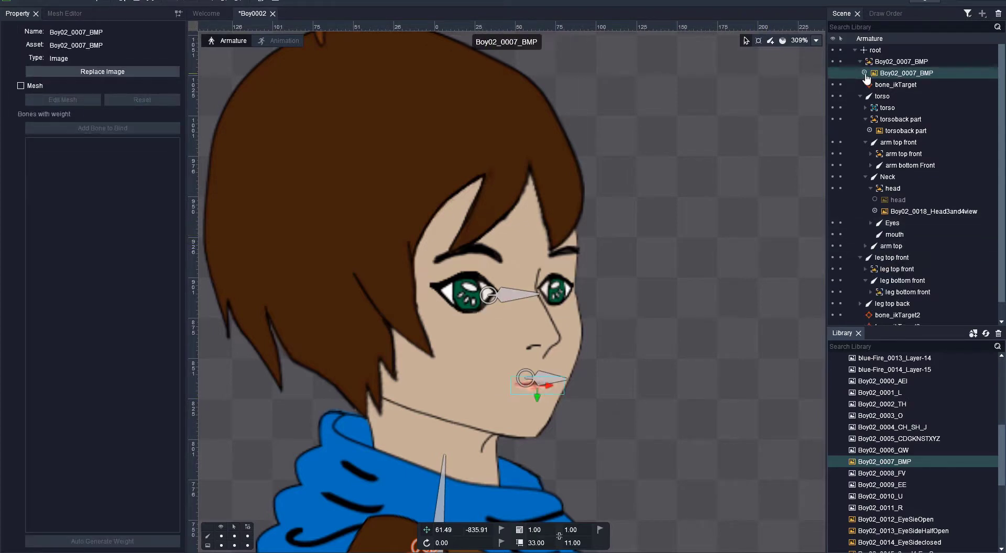
{"action": "left_click", "coordinate": [860, 63]}
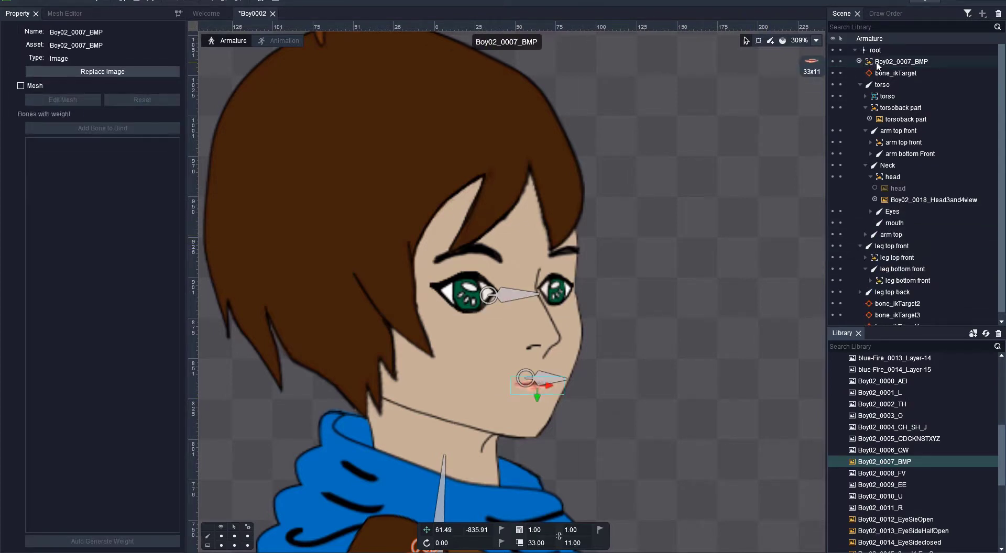
{"action": "left_click_drag", "start_coordinate": [878, 63], "coordinate": [896, 223]}
- Place the AEI, L, TH and remaining mouth shapes through Boy02_0011_R in the Boy02_0007_BMP slot, leaving the BMP mouth displayed
{"action": "left_click_drag", "start_coordinate": [891, 381], "coordinate": [525, 395]}
{"action": "left_click_drag", "start_coordinate": [885, 62], "coordinate": [915, 234]}
{"action": "left_click_drag", "start_coordinate": [885, 392], "coordinate": [543, 387]}
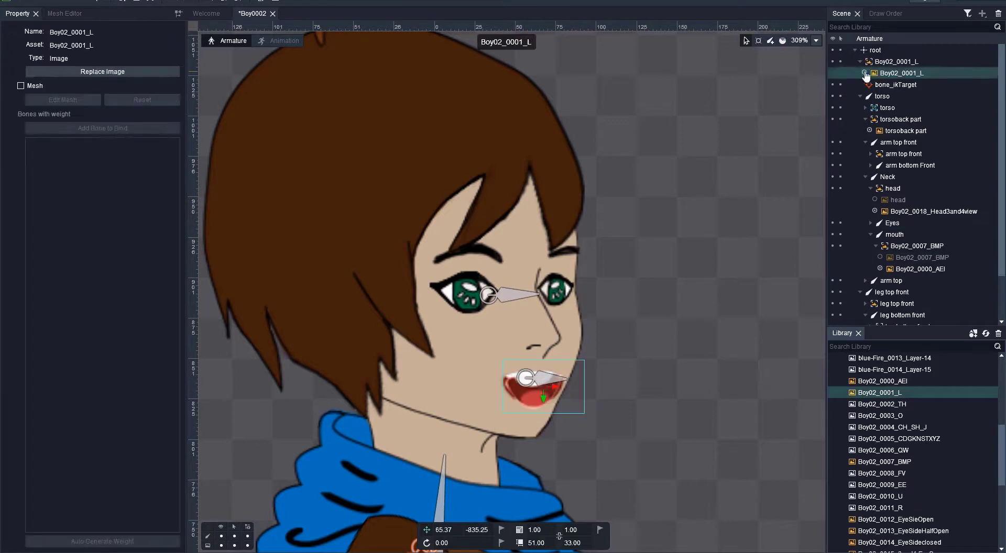
{"action": "left_click", "coordinate": [860, 62]}
{"action": "left_click_drag", "start_coordinate": [883, 62], "coordinate": [914, 234]}
{"action": "left_click_drag", "start_coordinate": [880, 404], "coordinate": [533, 398]}
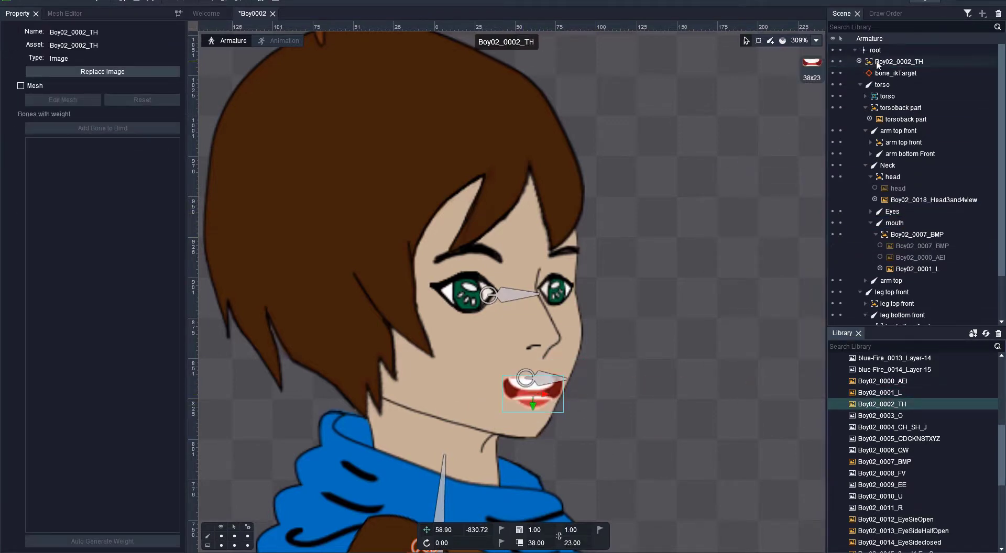
{"action": "left_click_drag", "start_coordinate": [886, 61], "coordinate": [903, 234]}
{"action": "left_click_drag", "start_coordinate": [903, 234], "coordinate": [903, 234]}
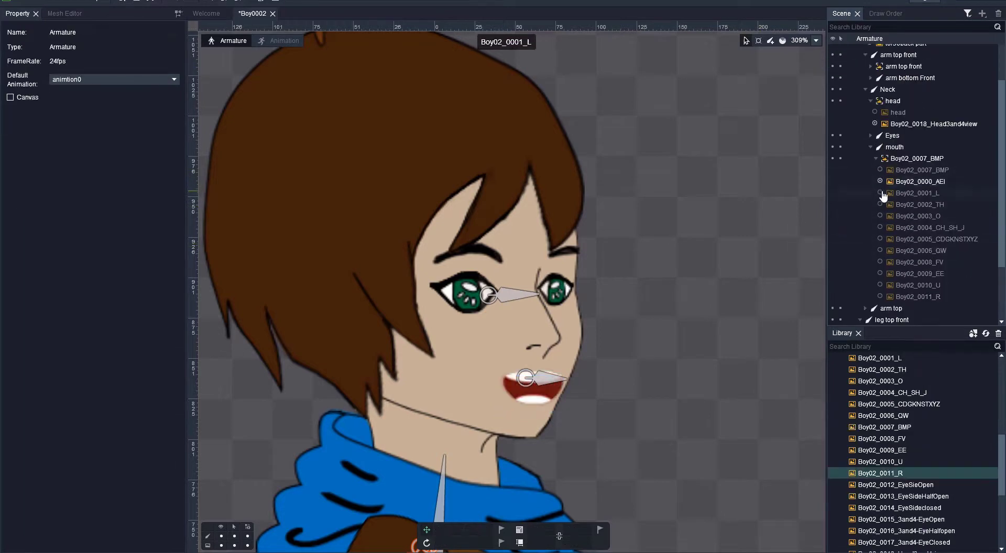
{"action": "left_click", "coordinate": [880, 262]}
{"action": "left_click", "coordinate": [880, 170]}
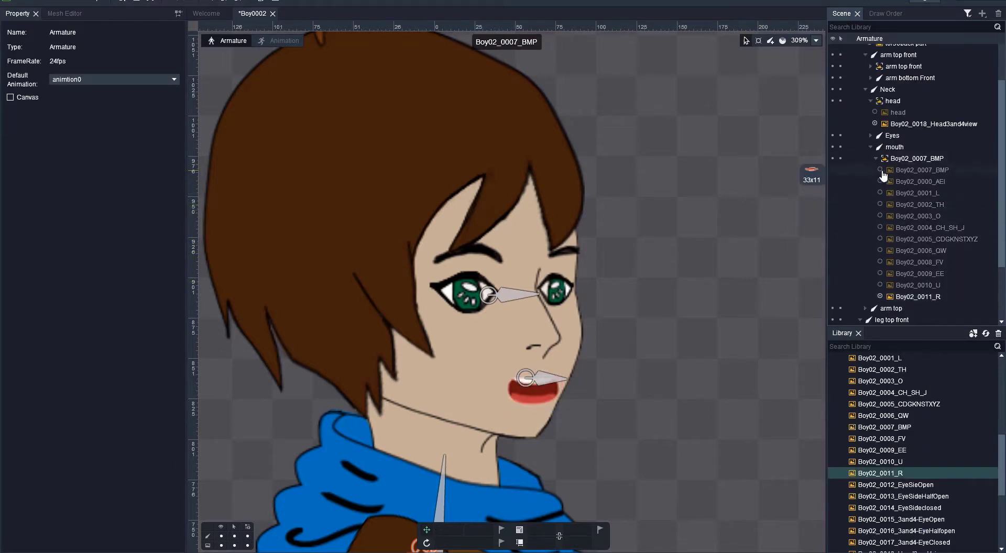
- Create a child bone about 41 long from the hand bottom front bone, beside the hand, and name it Fire
{"action": "scroll", "coordinate": [595, 346], "scroll_direction": "down", "scroll_amount": 4}
{"action": "scroll", "coordinate": [482, 338], "scroll_direction": "up", "scroll_amount": 3}
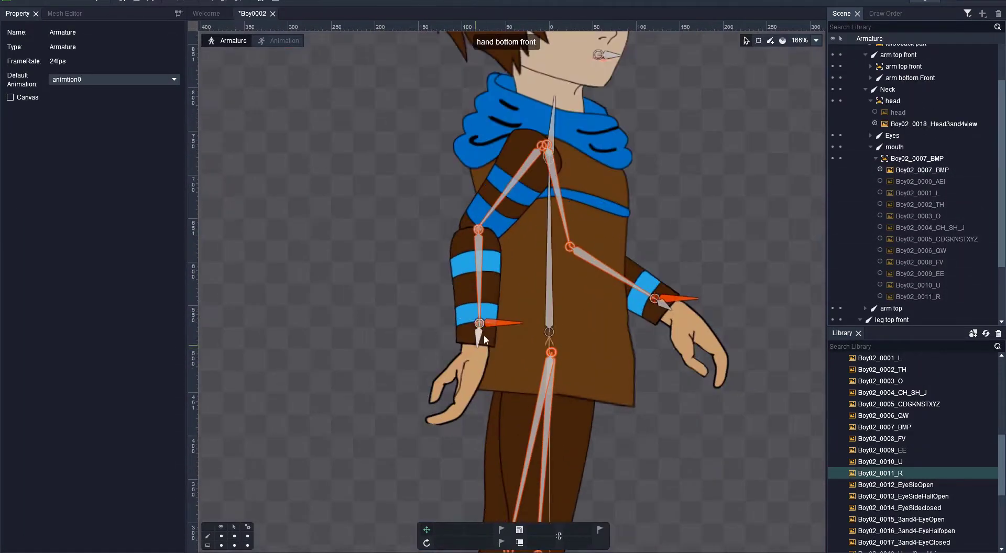
{"action": "left_click", "coordinate": [479, 334]}
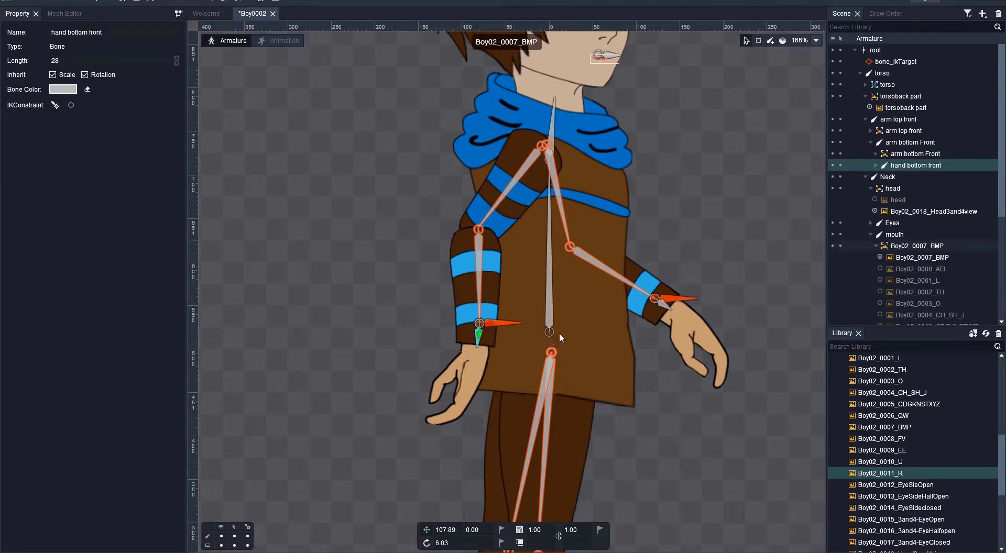
{"action": "left_click", "coordinate": [771, 46]}
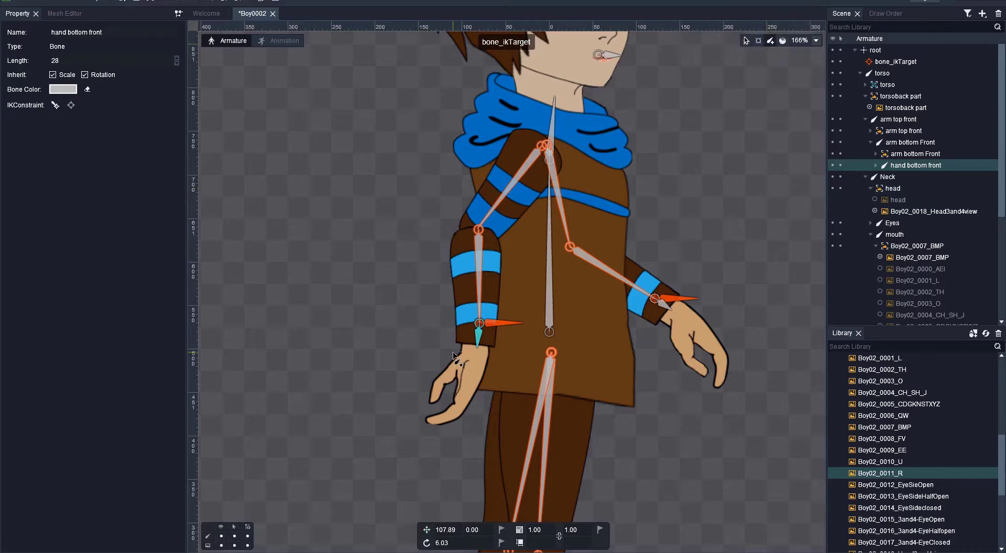
{"action": "left_click_drag", "start_coordinate": [448, 351], "coordinate": [426, 355]}
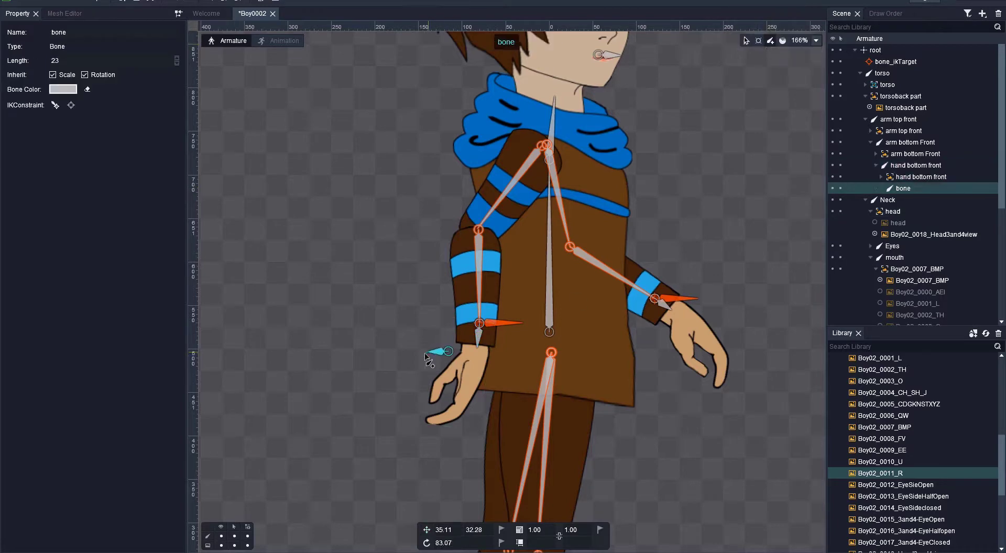
{"action": "double_click", "coordinate": [903, 189]}
{"action": "left_click", "coordinate": [517, 305]}
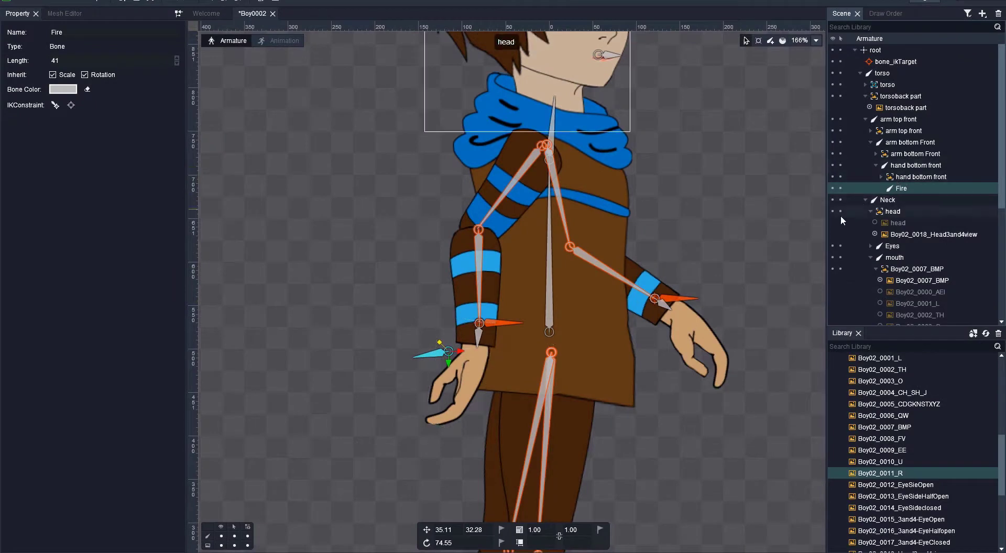
{"action": "left_click", "coordinate": [485, 330]}
{"action": "left_click_drag", "start_coordinate": [485, 333], "coordinate": [487, 332]}
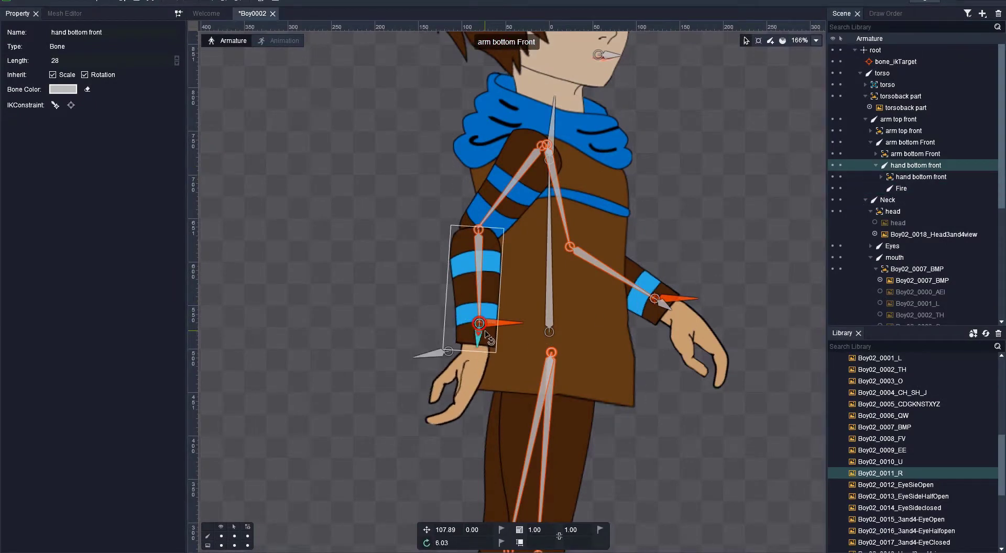
{"action": "left_click", "coordinate": [432, 354]}
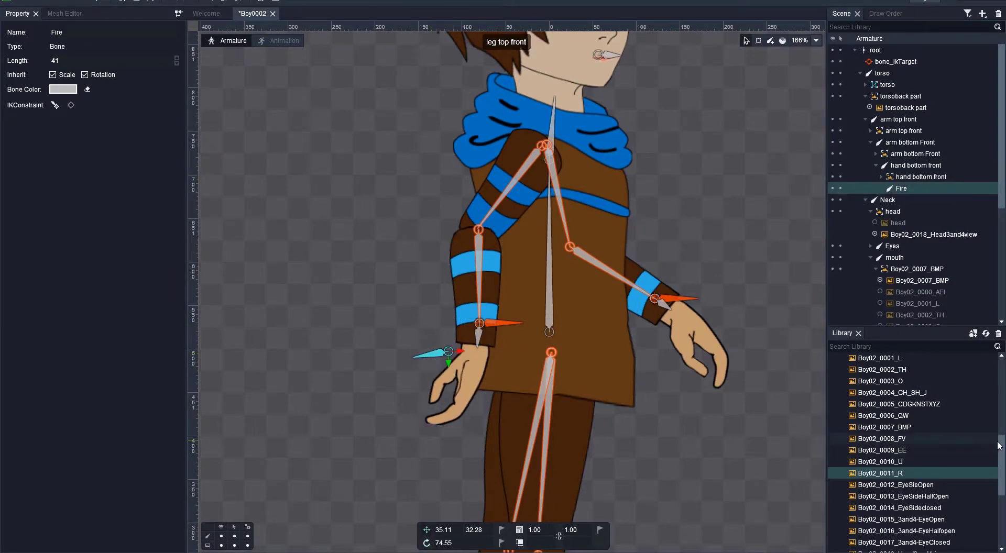
- Place the fifteen blue-Fire images, blue-Fire_0000_Layer-1 through blue-Fire_0014_Layer-15, stacked together just above the Fire bone
{"action": "left_click_drag", "start_coordinate": [999, 446], "coordinate": [1004, 386]}
{"action": "left_click_drag", "start_coordinate": [885, 375], "coordinate": [432, 344]}
{"action": "left_click_drag", "start_coordinate": [869, 387], "coordinate": [435, 338]}
{"action": "scroll", "coordinate": [435, 351], "scroll_direction": "up", "scroll_amount": 10}
{"action": "left_click_drag", "start_coordinate": [867, 398], "coordinate": [428, 293]}
{"action": "left_click_drag", "start_coordinate": [865, 409], "coordinate": [427, 274]}
{"action": "double_click", "coordinate": [859, 420]}
{"action": "double_click", "coordinate": [859, 432]}
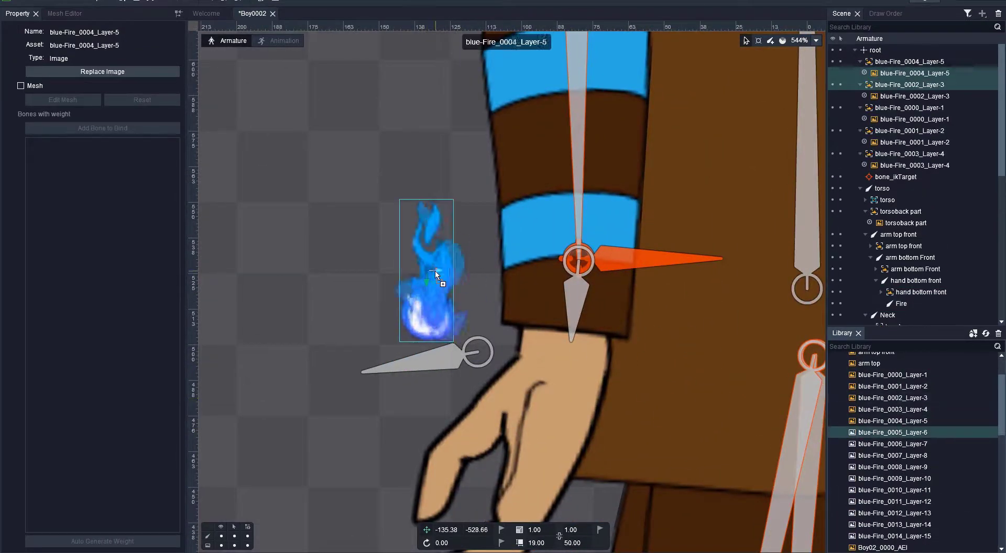
{"action": "double_click", "coordinate": [858, 443]}
{"action": "double_click", "coordinate": [857, 455]}
{"action": "double_click", "coordinate": [857, 467]}
{"action": "double_click", "coordinate": [856, 478]}
{"action": "double_click", "coordinate": [855, 490]}
{"action": "double_click", "coordinate": [854, 502]}
{"action": "double_click", "coordinate": [853, 513]}
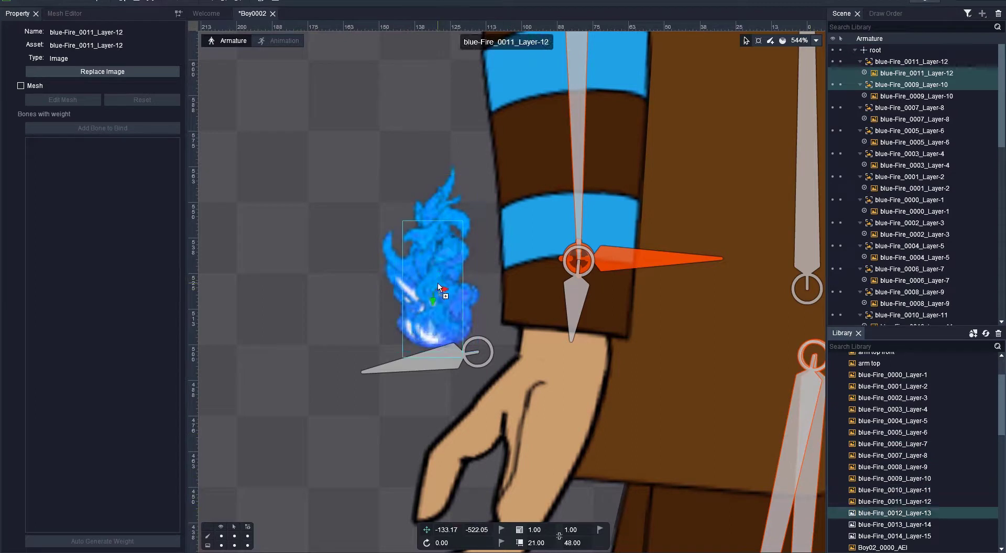
{"action": "double_click", "coordinate": [852, 525]}
{"action": "double_click", "coordinate": [853, 536]}
- Move the blue-Fire_0000_Layer-1 slot from the root to the Fire bone under hand bottom front
{"action": "left_click_drag", "start_coordinate": [963, 331], "coordinate": [937, 547]}
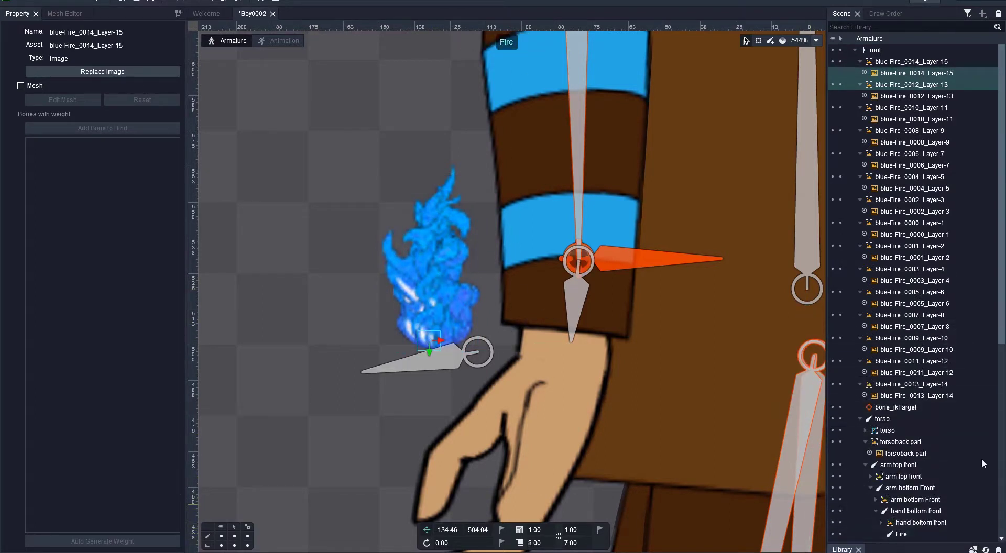
{"action": "left_click", "coordinate": [859, 223]}
{"action": "left_click_drag", "start_coordinate": [899, 224], "coordinate": [910, 450]}
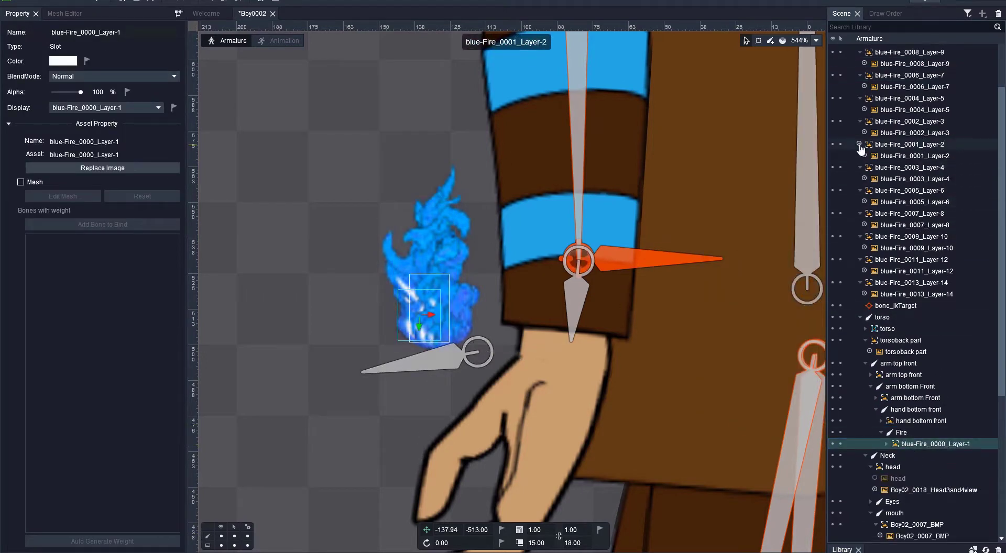
- Move the other blue-Fire images, 0001_Layer-2 through 0014_Layer-15, into the blue-Fire_0000_Layer-1 slot, keeping blue-Fire_0000_Layer-1 as the displayed image
{"action": "left_click_drag", "start_coordinate": [882, 146], "coordinate": [919, 432]}
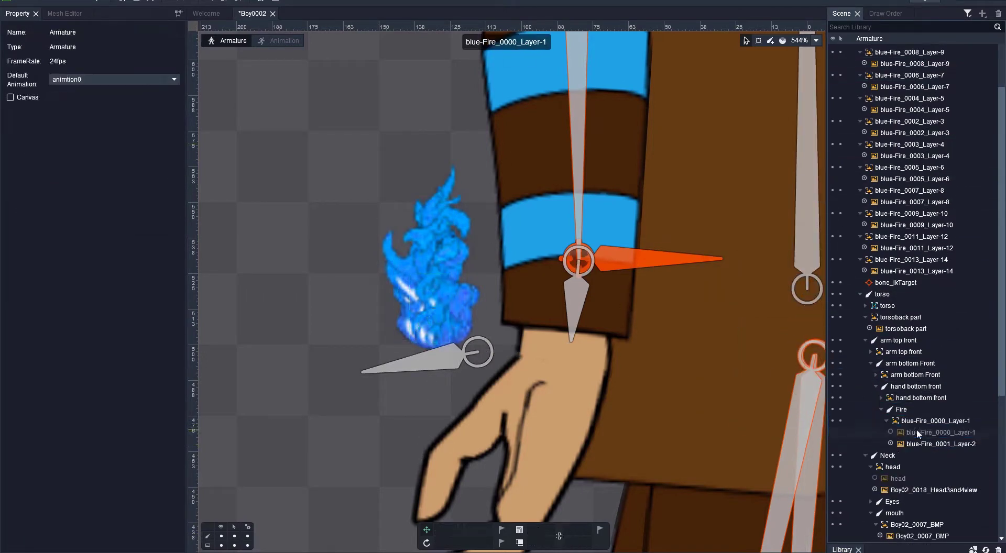
{"action": "left_click", "coordinate": [860, 123]}
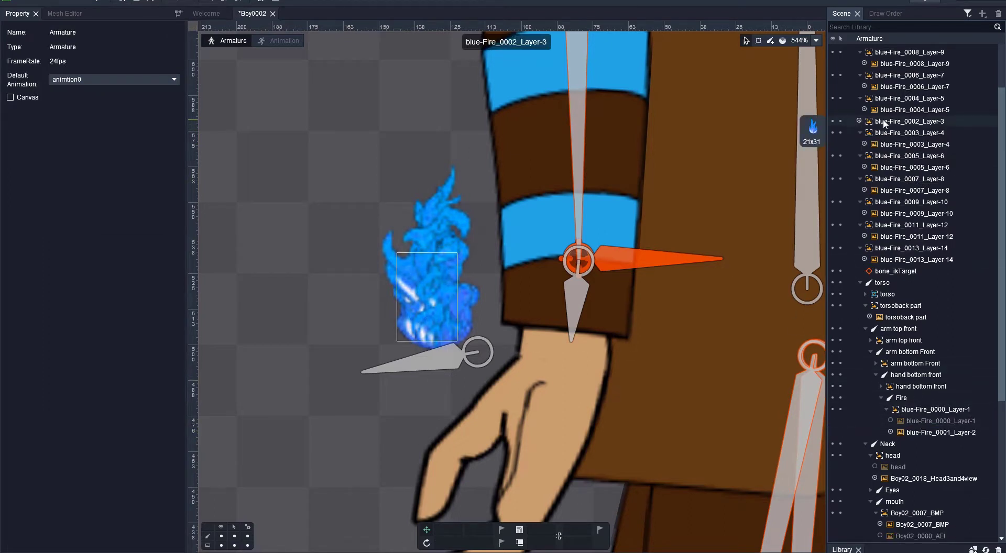
{"action": "left_click", "coordinate": [882, 122]}
{"action": "left_click_drag", "start_coordinate": [883, 123], "coordinate": [932, 408]}
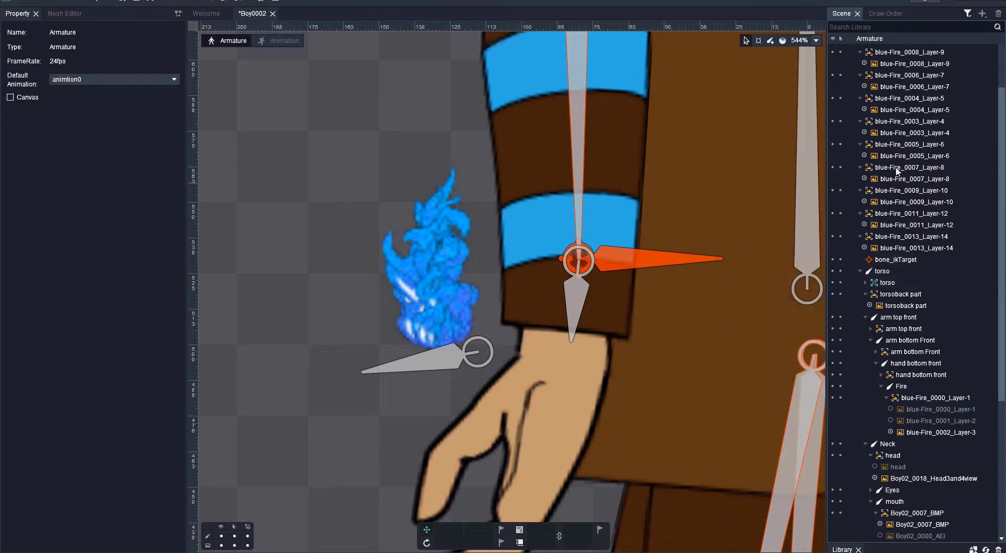
{"action": "left_click", "coordinate": [860, 122]}
{"action": "left_click_drag", "start_coordinate": [880, 123], "coordinate": [927, 387]}
{"action": "left_click", "coordinate": [859, 99]}
{"action": "left_click", "coordinate": [883, 98]}
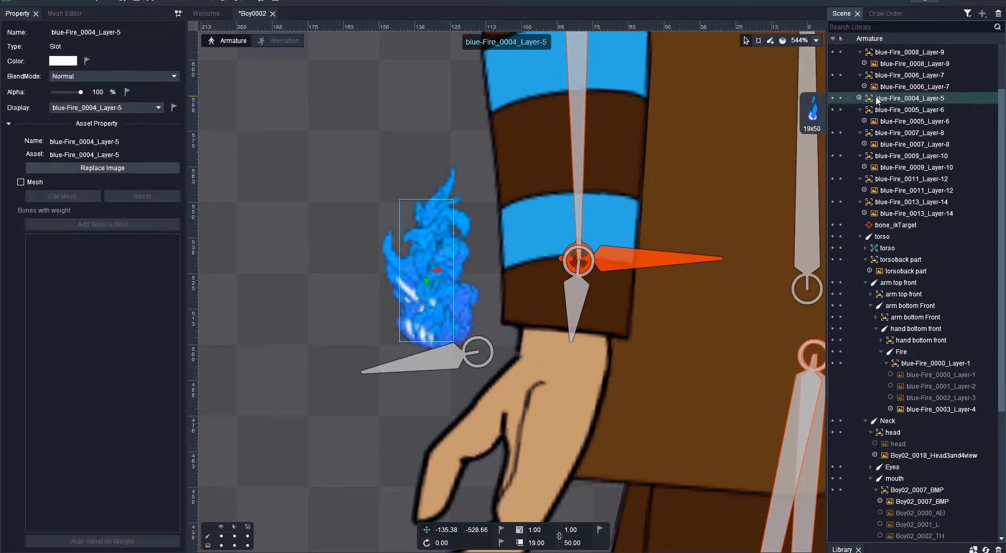
{"action": "left_click_drag", "start_coordinate": [883, 98], "coordinate": [919, 357]}
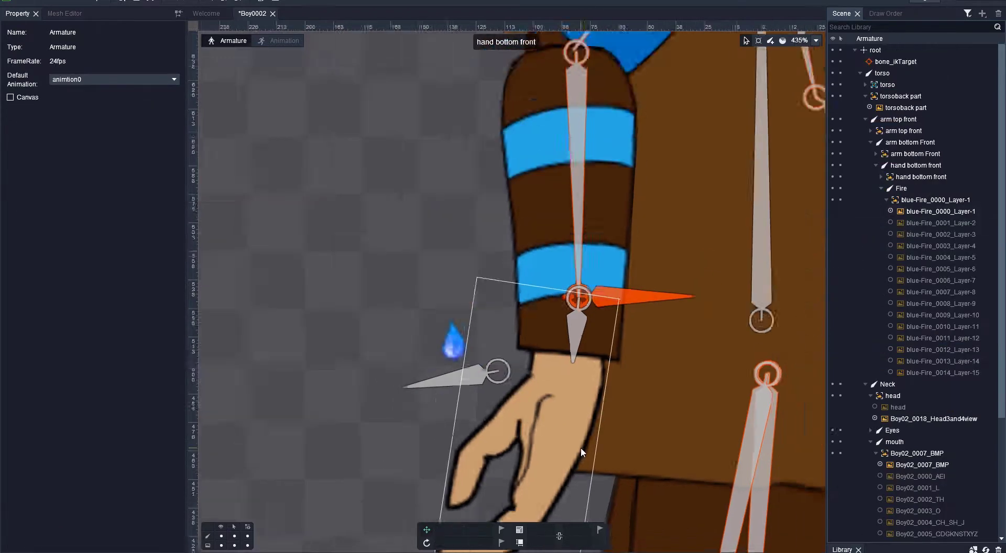
- Move the Fire bone onto the fingertips of the front hand at about 112, 34 and rotate it to about 57 degrees
{"action": "left_click_drag", "start_coordinate": [483, 337], "coordinate": [504, 446]}
{"action": "left_click_drag", "start_coordinate": [432, 541], "coordinate": [429, 543]}
{"action": "left_click_drag", "start_coordinate": [505, 447], "coordinate": [506, 445]}
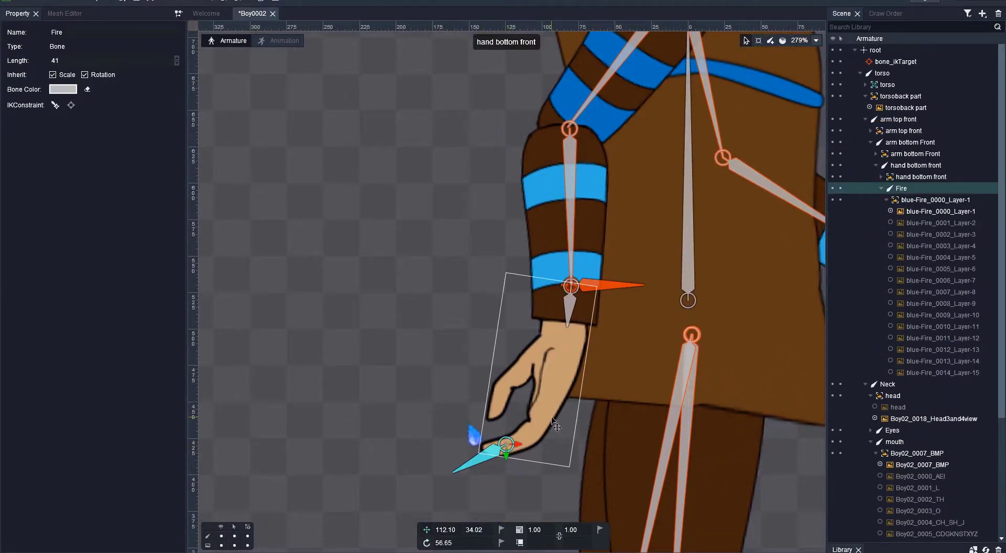
- Switch the face to side view by displaying the head image and Boy02_0012_EyeSieOpen, with no image shown in the Boy02_0007_BMP mouth slot
{"action": "scroll", "coordinate": [557, 426], "scroll_direction": "down", "scroll_amount": 6}
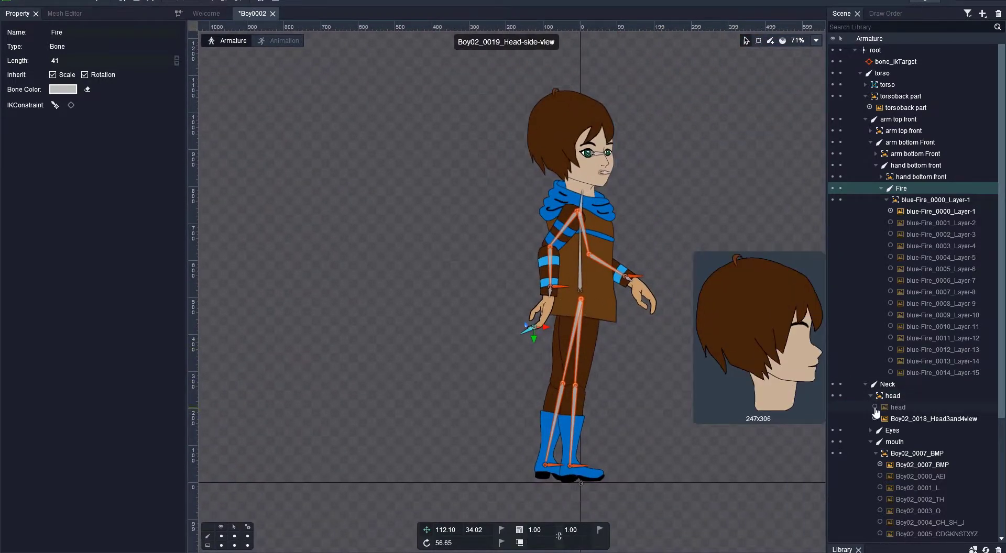
{"action": "left_click", "coordinate": [874, 407]}
{"action": "left_click", "coordinate": [870, 431]}
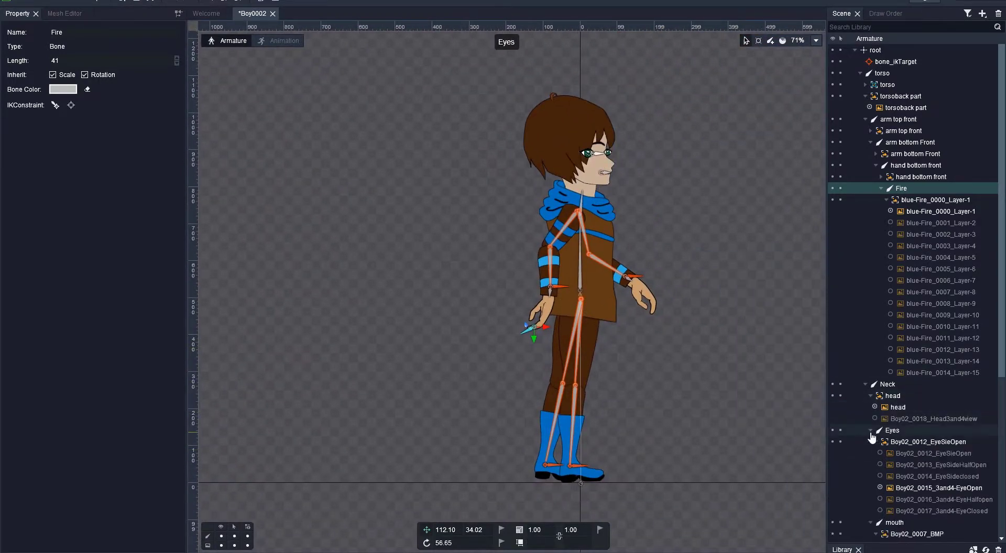
{"action": "scroll", "coordinate": [871, 437], "scroll_direction": "down", "scroll_amount": 2}
{"action": "left_click", "coordinate": [875, 467]}
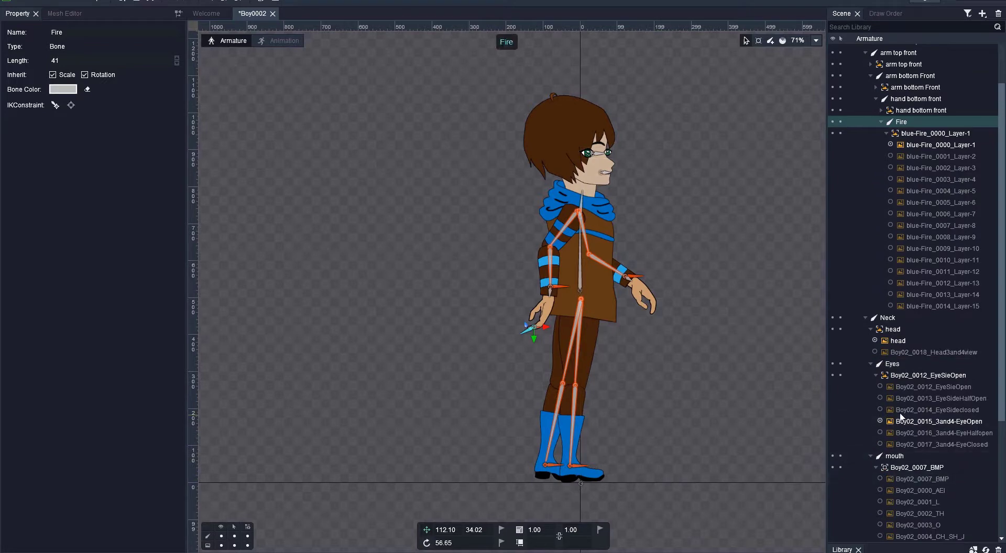
{"action": "left_click", "coordinate": [880, 386]}
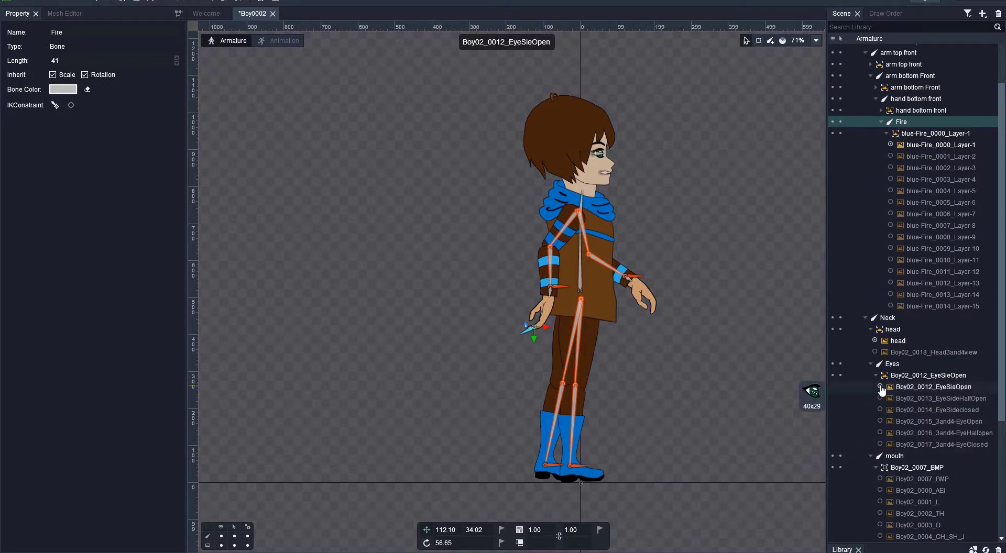
- Preview the animtion0 walk cycle in animation mode, checking frame 25 before returning to frame 0
{"action": "left_click", "coordinate": [285, 41]}
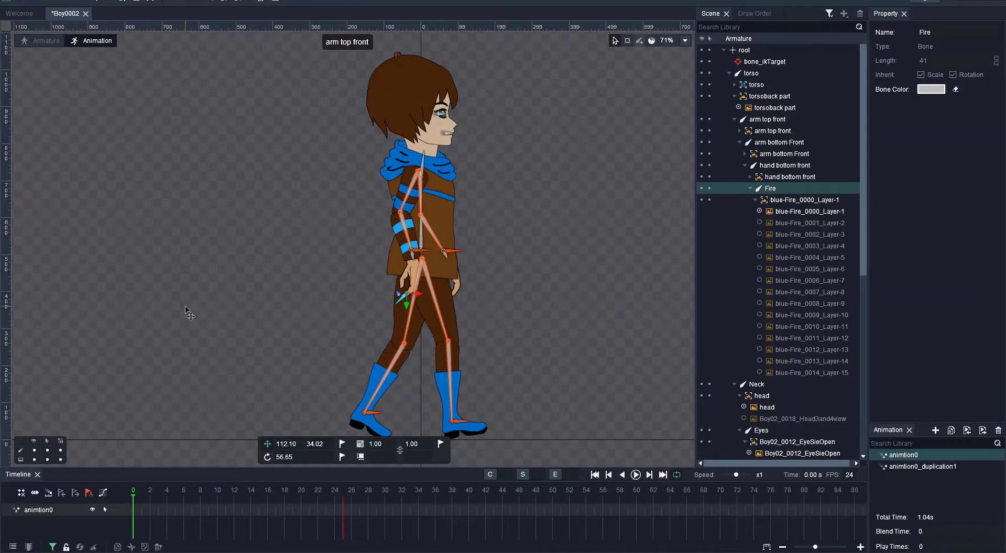
{"action": "scroll", "coordinate": [472, 332], "scroll_direction": "down", "scroll_amount": 3}
{"action": "left_click_drag", "start_coordinate": [489, 468], "coordinate": [488, 409]}
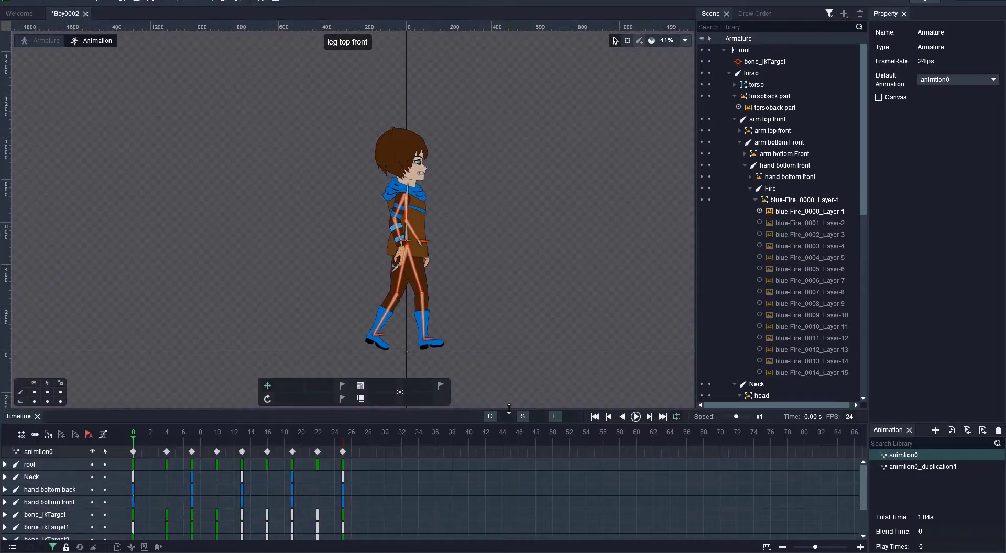
{"action": "left_click", "coordinate": [635, 417]}
{"action": "left_click", "coordinate": [635, 416]}
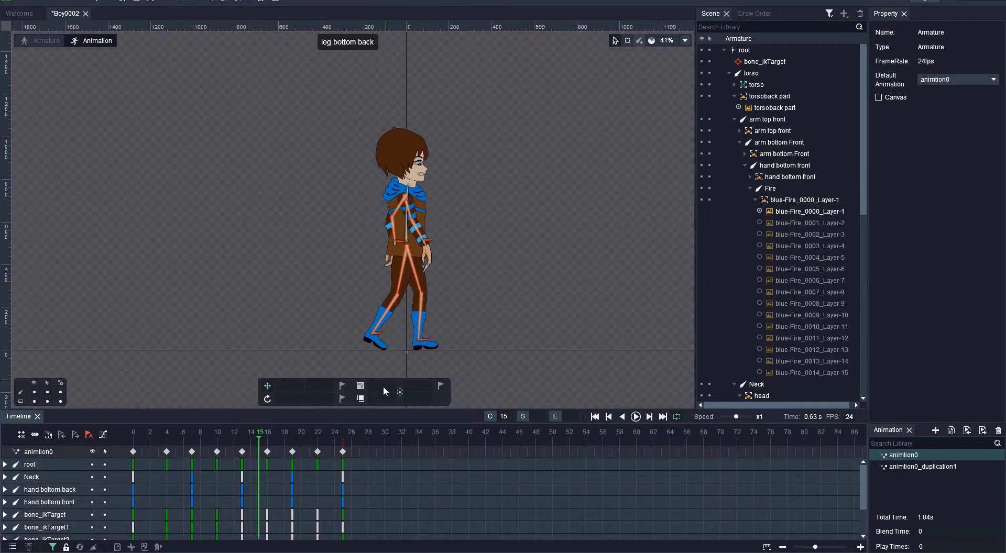
{"action": "left_click", "coordinate": [344, 433]}
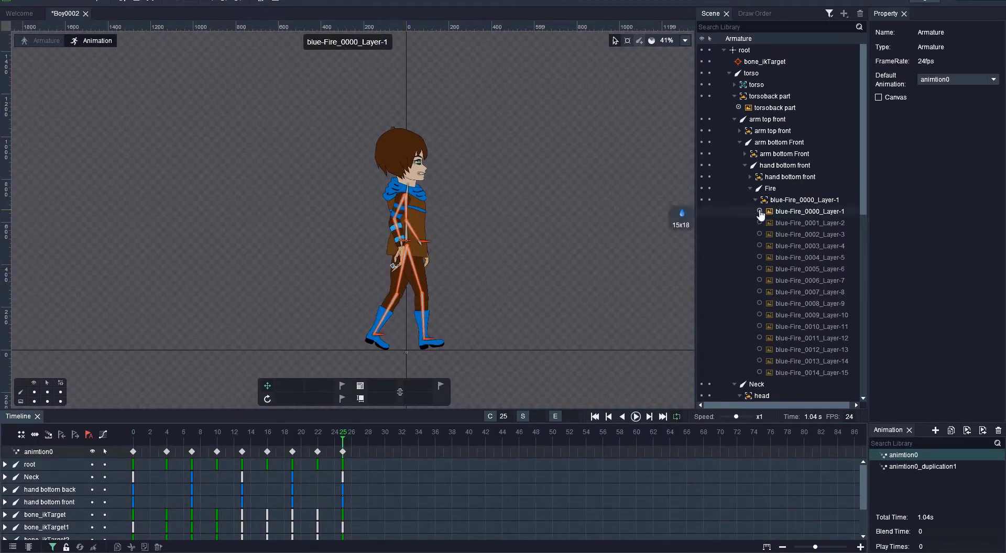
{"action": "left_click_drag", "start_coordinate": [343, 433], "coordinate": [133, 433]}
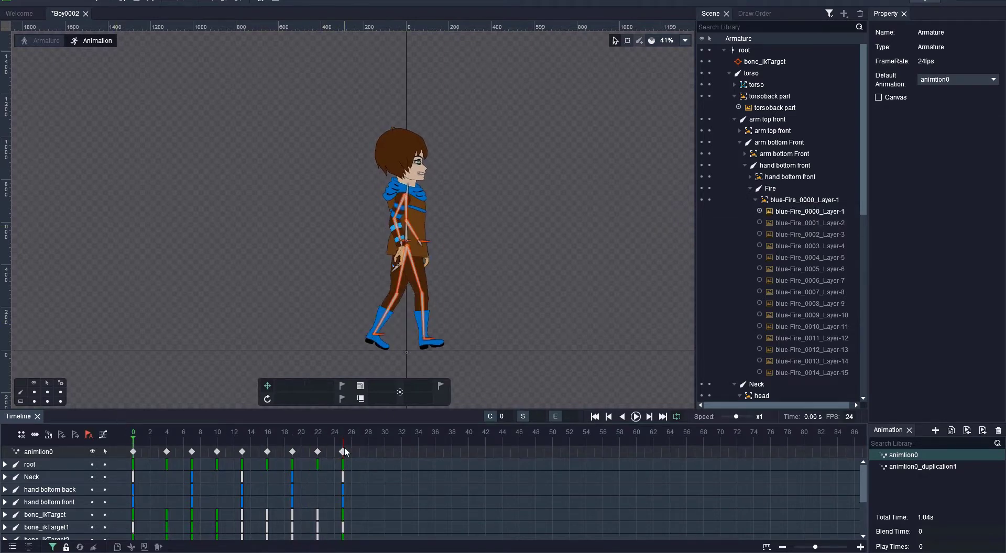
- Return to armature mode and hide the displayed image of the blue-Fire_0000_Layer-1 slot under the Fire bone
{"action": "left_click", "coordinate": [47, 40]}
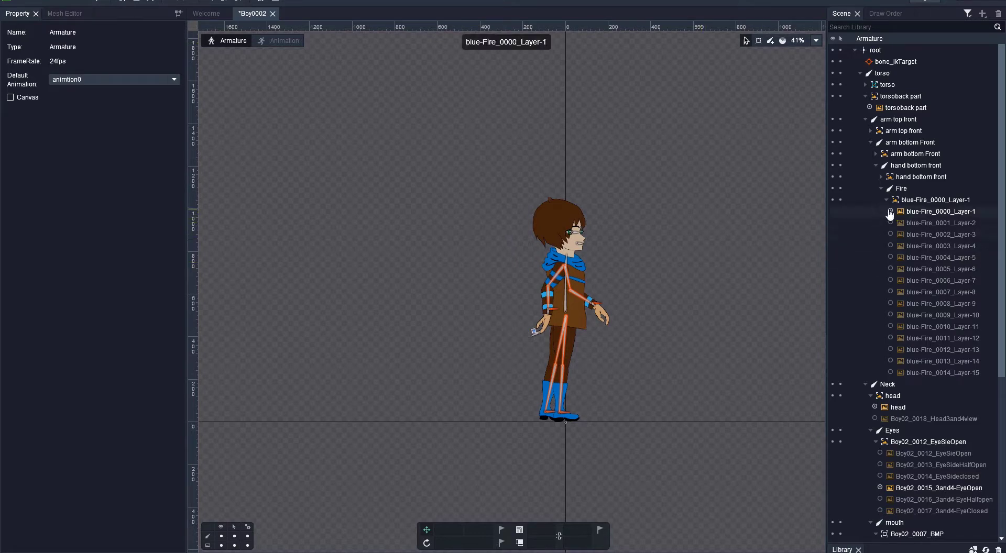
{"action": "scroll", "coordinate": [900, 367], "scroll_direction": "down", "scroll_amount": 5}
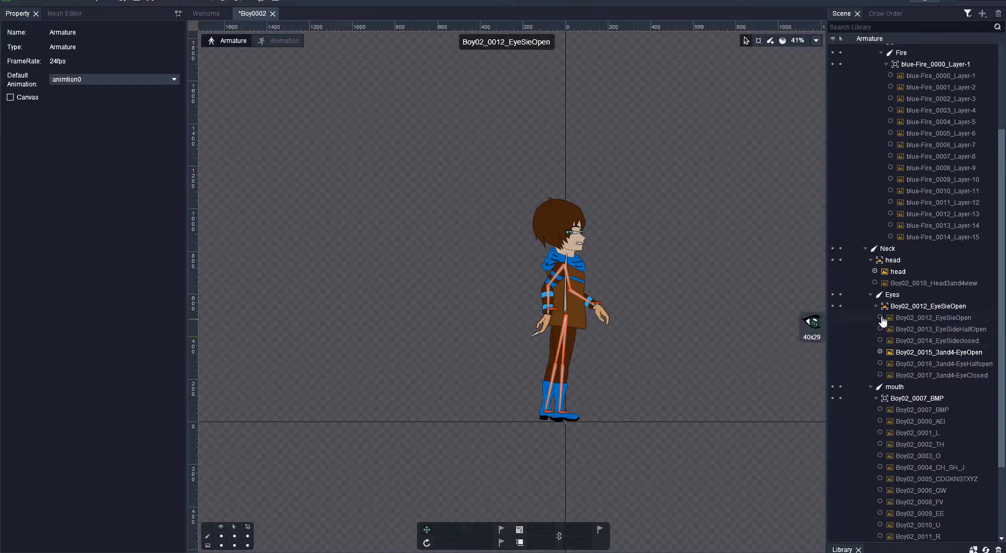
{"action": "mouse_move", "coordinate": [894, 326]}
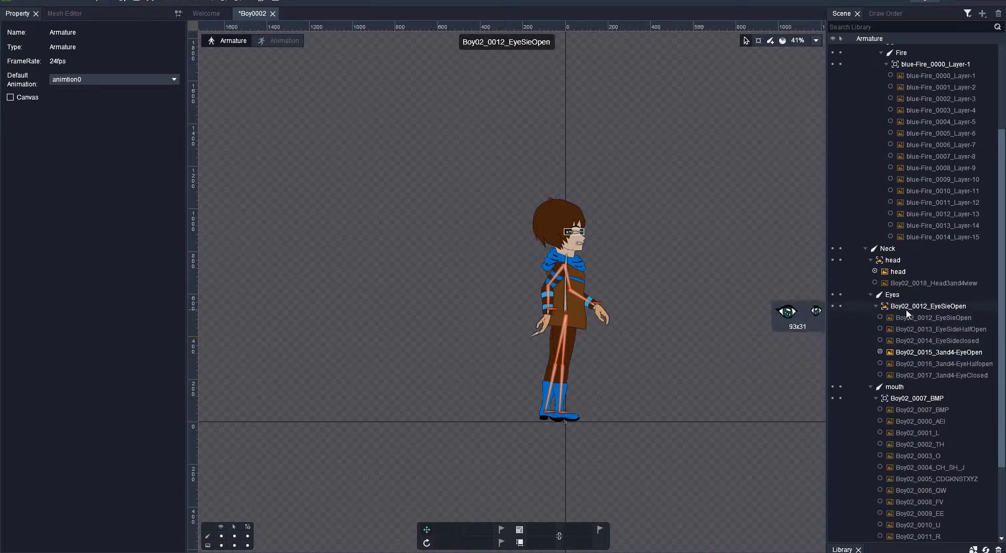
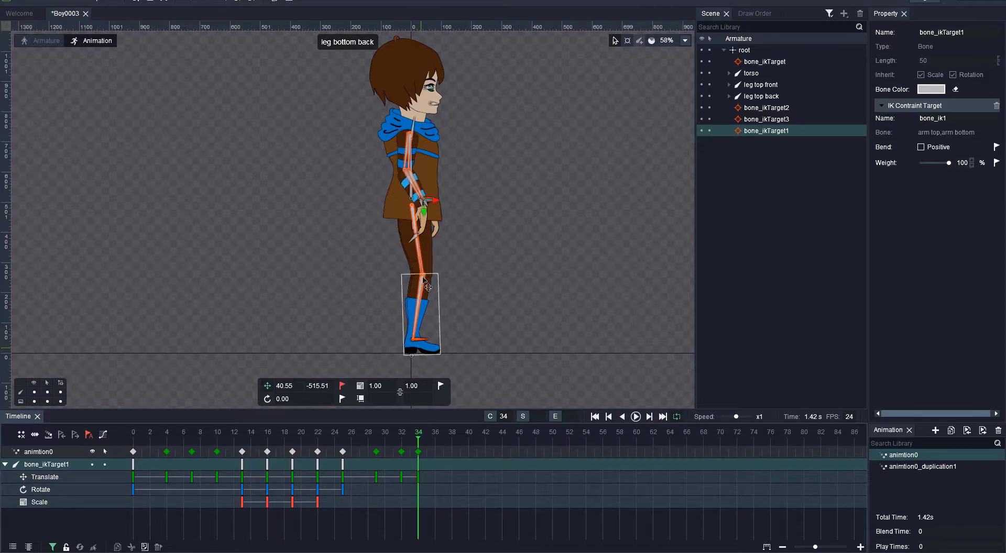
- Raise bone_ikTarget at frames 36 and 38 so the front arm lifts forward, and rotate hand bottom front to about -31.6 at frame 38
{"action": "left_click", "coordinate": [428, 208]}
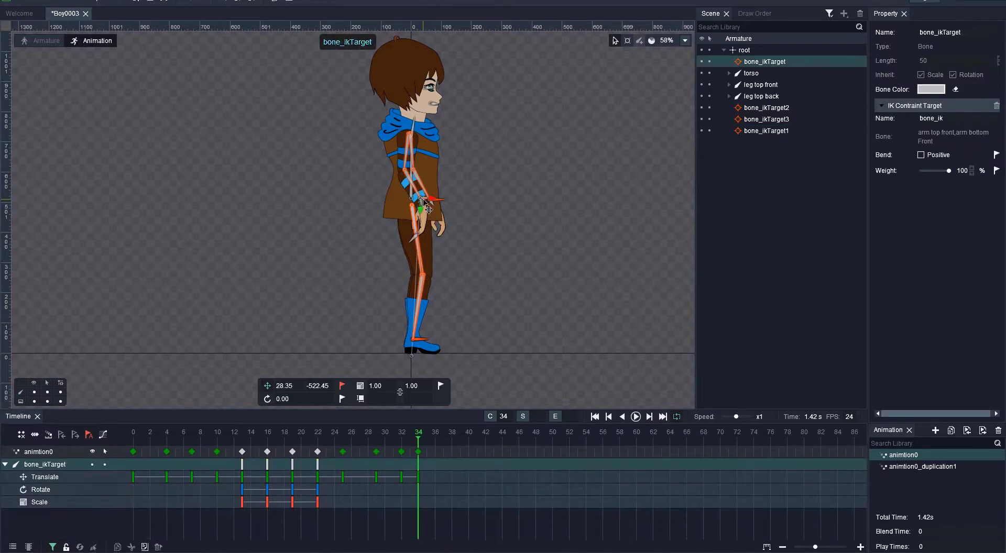
{"action": "left_click_drag", "start_coordinate": [417, 439], "coordinate": [435, 433]}
{"action": "left_click_drag", "start_coordinate": [413, 199], "coordinate": [463, 171]}
{"action": "left_click", "coordinate": [452, 433]}
{"action": "left_click", "coordinate": [460, 166]}
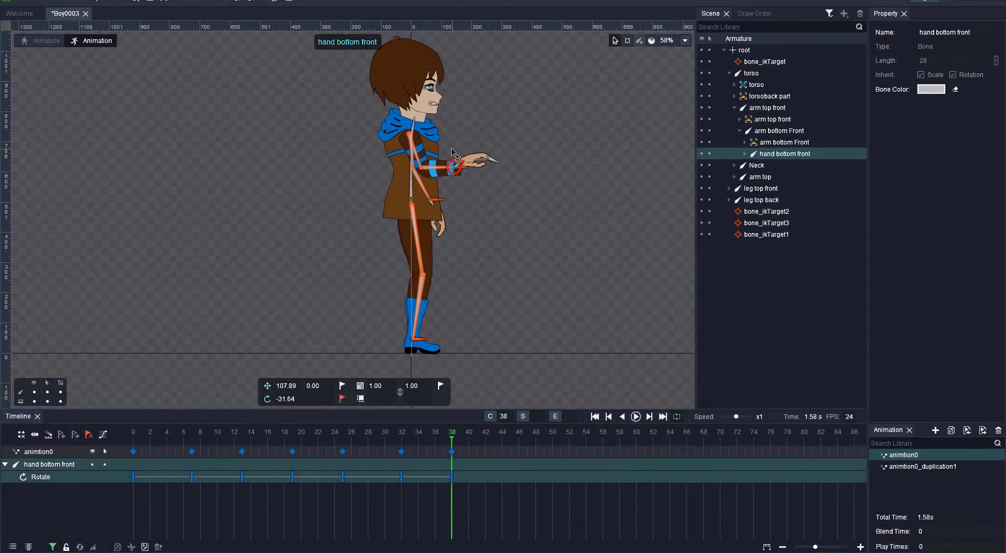
- Raise bone_ikTarget at frame 38 to about 147.7, -695.9 to lift the front forearm further
{"action": "scroll", "coordinate": [452, 152], "scroll_direction": "up", "scroll_amount": 5}
{"action": "left_click", "coordinate": [455, 169]}
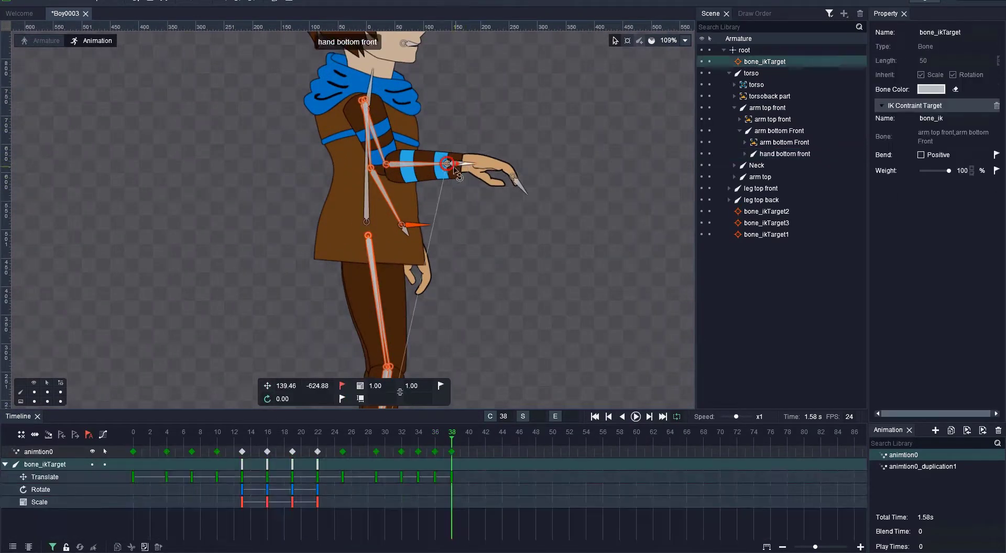
{"action": "left_click_drag", "start_coordinate": [449, 165], "coordinate": [453, 124]}
{"action": "scroll", "coordinate": [444, 385], "scroll_direction": "up", "scroll_amount": 2}
{"action": "scroll", "coordinate": [444, 385], "scroll_direction": "down", "scroll_amount": 7}
{"action": "left_click_drag", "start_coordinate": [447, 368], "coordinate": [423, 291]}
- Spread the last three bone_ikTarget keyframes out to frames 36, 40 and 45, and play the arm raise to check its timing
{"action": "left_click_drag", "start_coordinate": [410, 451], "coordinate": [452, 453]}
{"action": "left_click", "coordinate": [76, 435]}
{"action": "left_click_drag", "start_coordinate": [209, 433], "coordinate": [419, 433]}
{"action": "left_click", "coordinate": [461, 452]}
{"action": "double_click", "coordinate": [75, 434]}
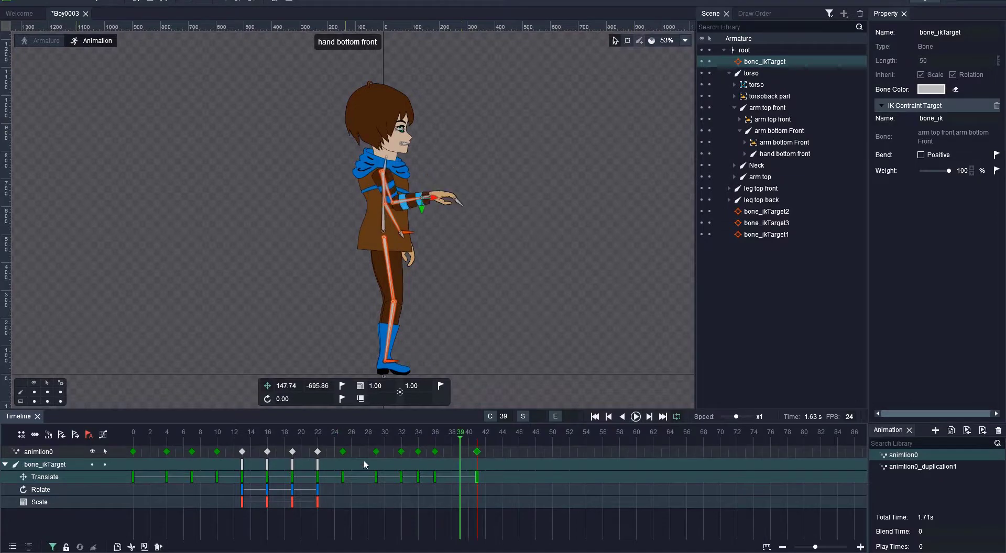
{"action": "left_click", "coordinate": [435, 452]}
{"action": "left_click", "coordinate": [76, 434]}
{"action": "left_click", "coordinate": [76, 435]}
{"action": "left_click", "coordinate": [418, 452]}
{"action": "left_click", "coordinate": [75, 434]}
{"action": "left_click", "coordinate": [76, 434]}
{"action": "left_click", "coordinate": [635, 417]}
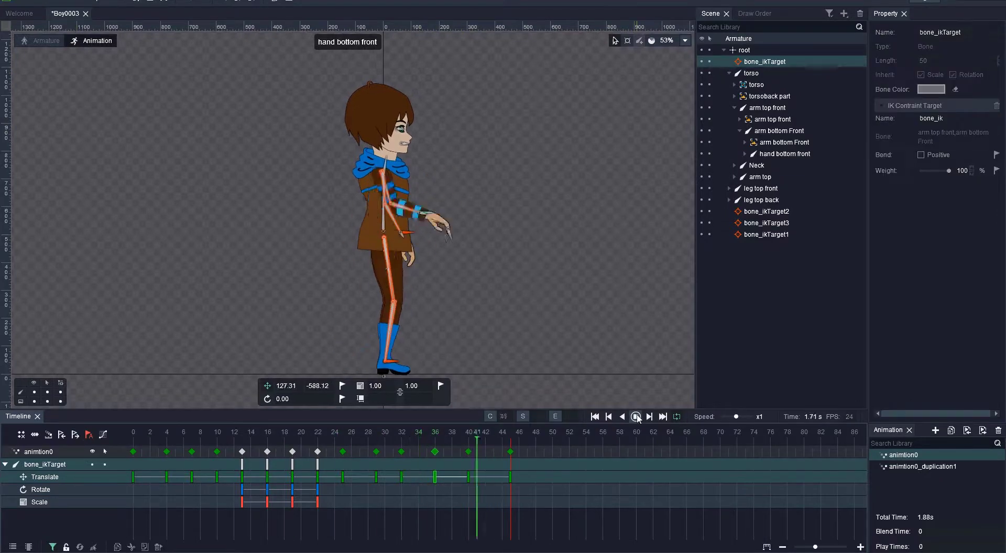
{"action": "left_click", "coordinate": [635, 417]}
- Key the front hand at frame 50 and copy bone_ikTarget's frame 45 keyframe to frame 50 to hold the raised arm
{"action": "left_click_drag", "start_coordinate": [434, 432], "coordinate": [553, 429]}
{"action": "left_click", "coordinate": [428, 182]}
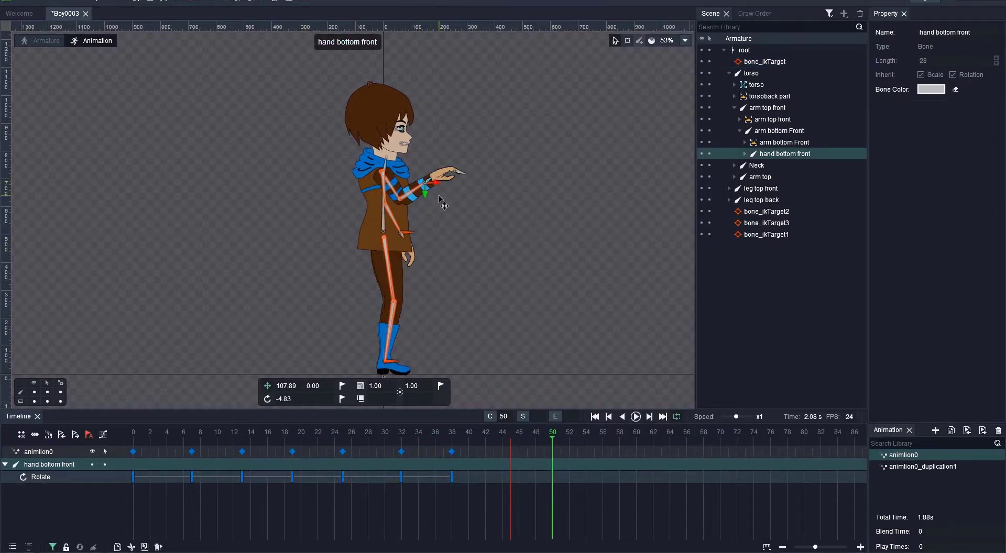
{"action": "left_click_drag", "start_coordinate": [438, 199], "coordinate": [451, 210]}
{"action": "left_click", "coordinate": [511, 432]}
{"action": "left_click", "coordinate": [425, 183]}
{"action": "right_click", "coordinate": [510, 477]}
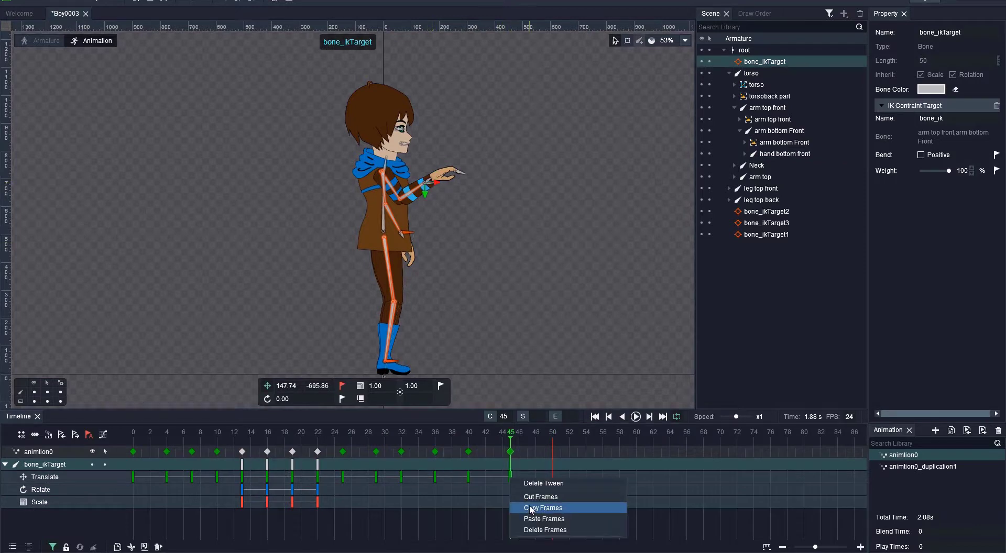
{"action": "left_click", "coordinate": [530, 508]}
{"action": "right_click", "coordinate": [551, 453]}
{"action": "left_click", "coordinate": [576, 501]}
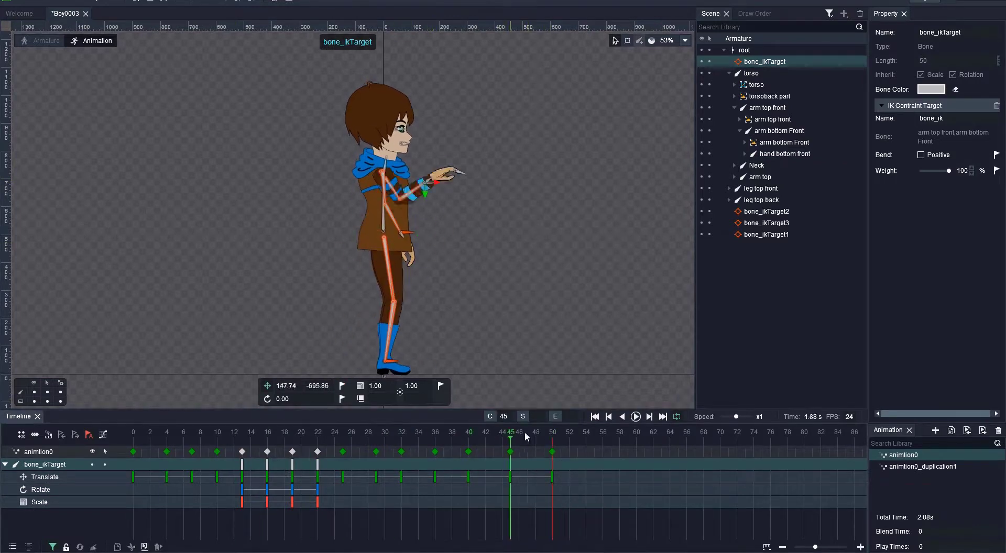
- Display blue-Fire_0000_Layer-1 in the Fire bone's slot at frame 52 and clear the bone selection
{"action": "left_click_drag", "start_coordinate": [524, 434], "coordinate": [561, 435]}
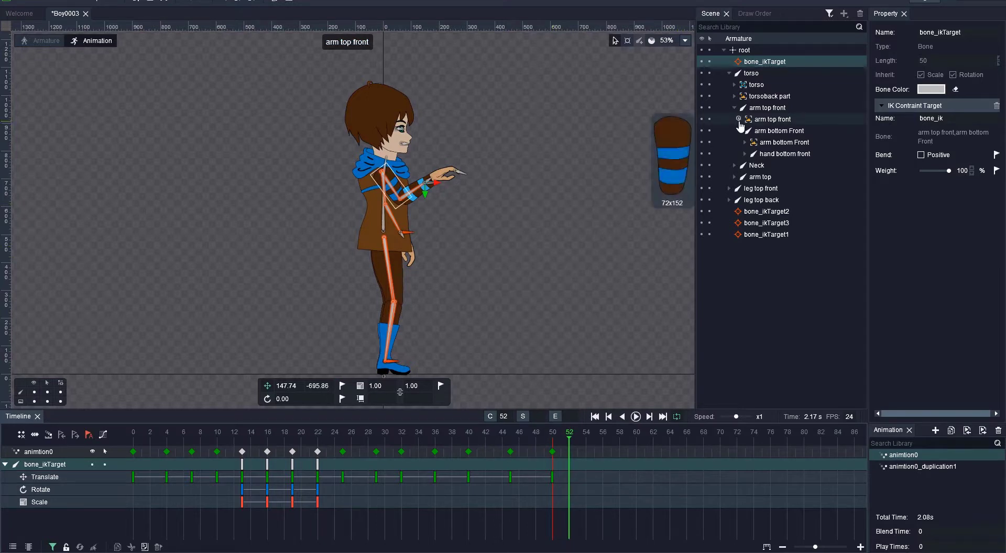
{"action": "left_click", "coordinate": [738, 119]}
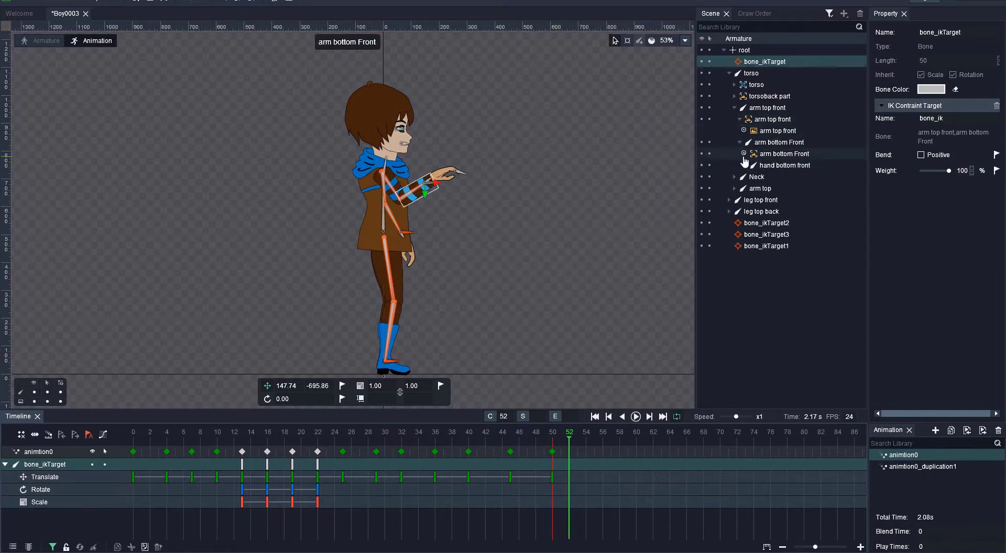
{"action": "left_click", "coordinate": [743, 154]}
{"action": "left_click", "coordinate": [744, 176]}
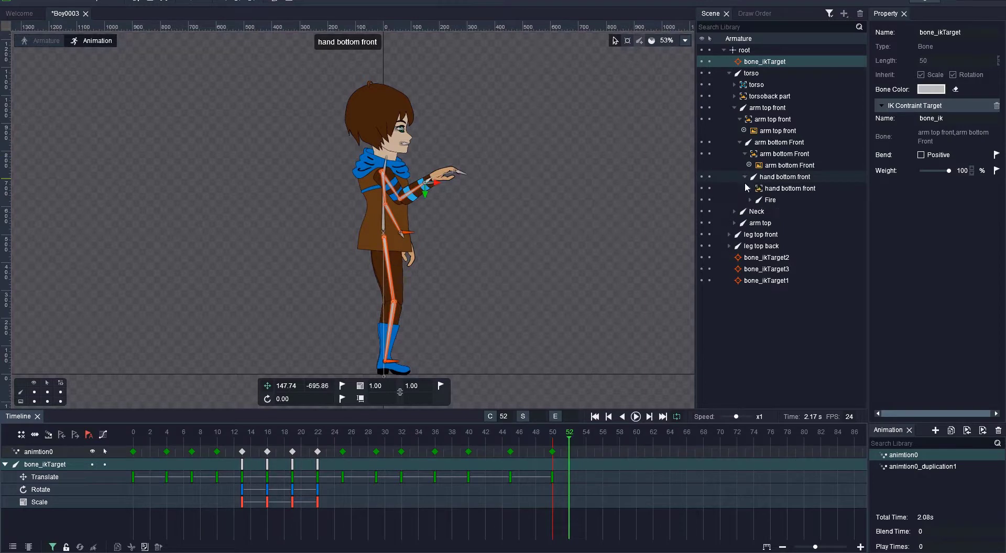
{"action": "left_click", "coordinate": [749, 201]}
{"action": "left_click", "coordinate": [755, 212]}
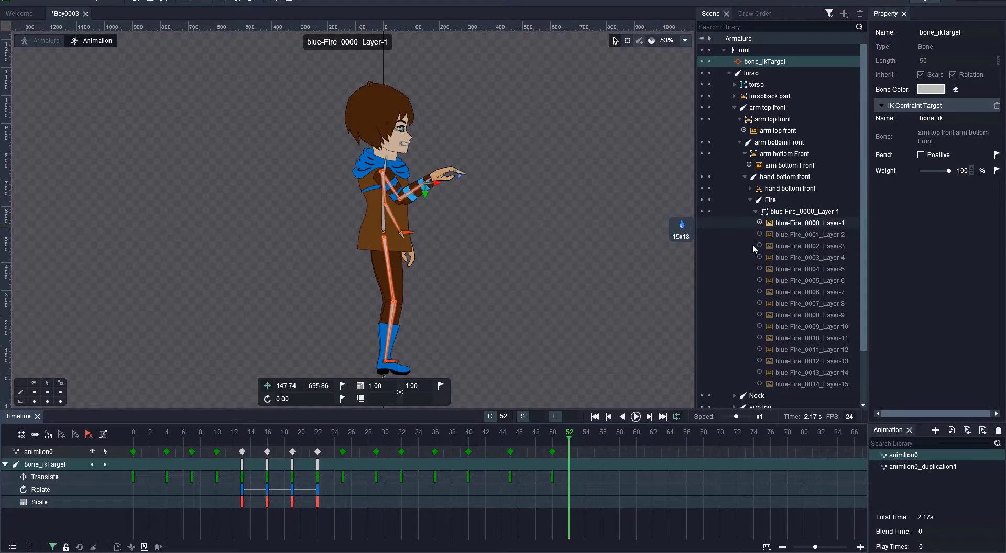
{"action": "right_click", "coordinate": [572, 435]}
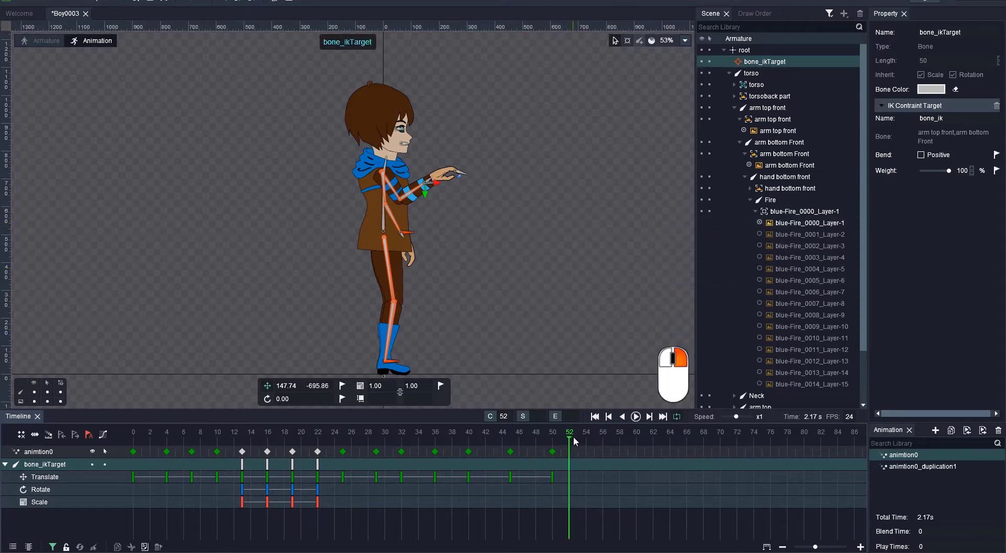
{"action": "left_click", "coordinate": [540, 305]}
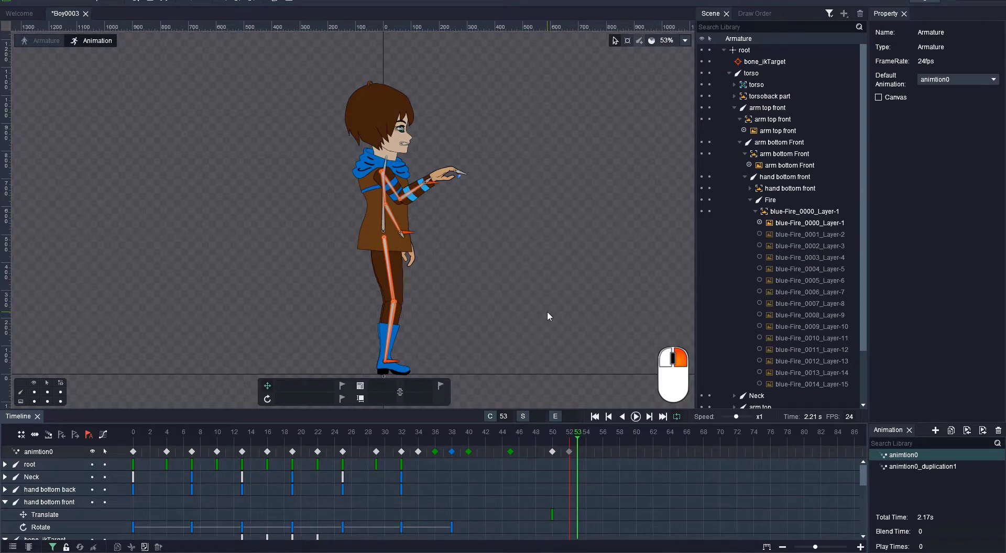
- Switch the fire slot frame by frame through blue-Fire_0001_Layer-2 to blue-Fire_0006_Layer-7, from frame 53 to frame 57
{"action": "left_click", "coordinate": [759, 234]}
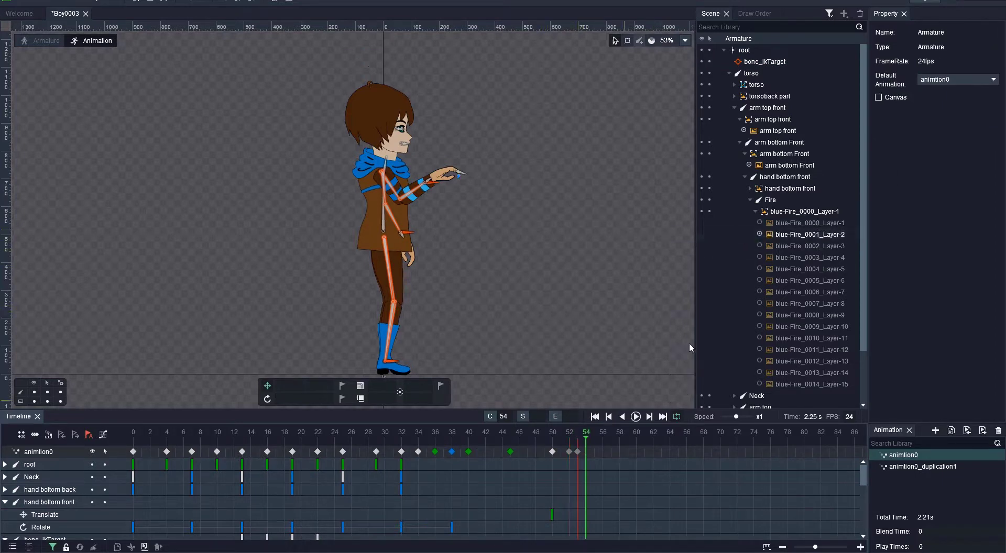
{"action": "left_click", "coordinate": [759, 246]}
{"action": "left_click", "coordinate": [595, 431]}
{"action": "left_click", "coordinate": [759, 257]}
{"action": "left_click", "coordinate": [603, 445]}
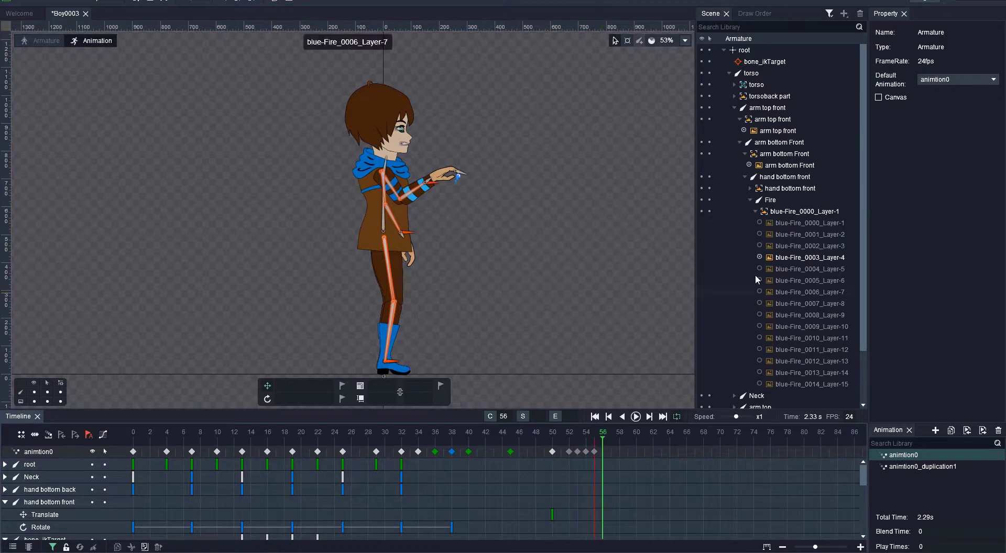
{"action": "left_click", "coordinate": [759, 268]}
{"action": "left_click", "coordinate": [610, 451]}
{"action": "left_click", "coordinate": [759, 280]}
{"action": "left_click", "coordinate": [759, 292]}
- Continue the fire sequence with blue-Fire_0007_Layer-8 through blue-Fire_0012_Layer-13, from frame 58 to frame 62
{"action": "left_click", "coordinate": [620, 449]}
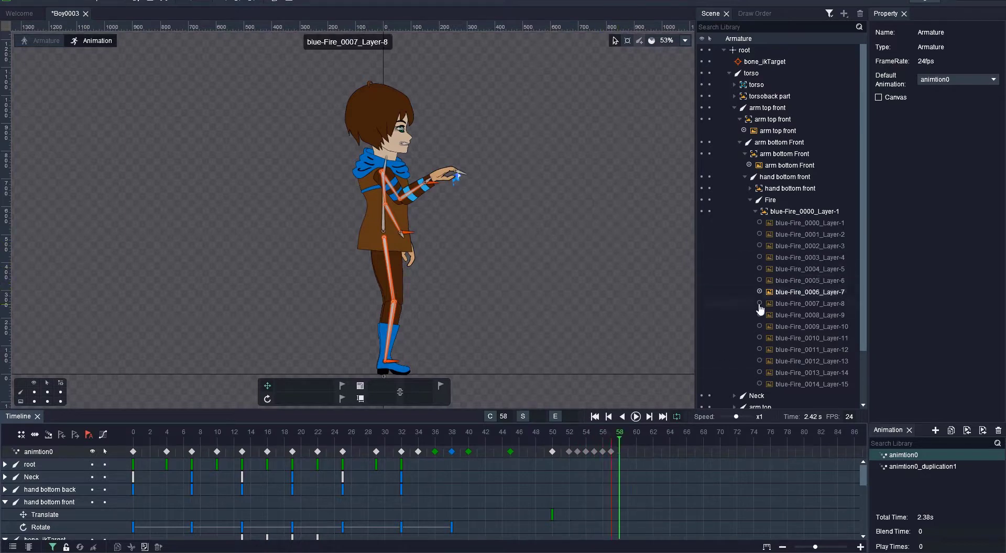
{"action": "left_click", "coordinate": [759, 303]}
{"action": "left_click", "coordinate": [628, 448]}
{"action": "left_click", "coordinate": [759, 315]}
{"action": "left_click", "coordinate": [636, 448]}
{"action": "left_click", "coordinate": [759, 326]}
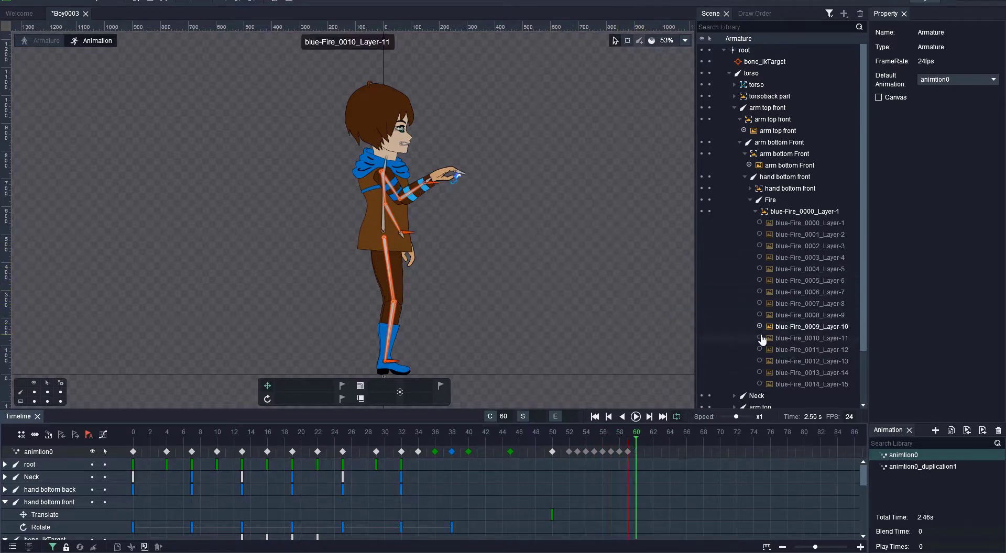
{"action": "left_click", "coordinate": [759, 338]}
{"action": "left_click", "coordinate": [644, 448]}
{"action": "left_click", "coordinate": [759, 349]}
{"action": "left_click", "coordinate": [653, 448]}
{"action": "left_click", "coordinate": [759, 361]}
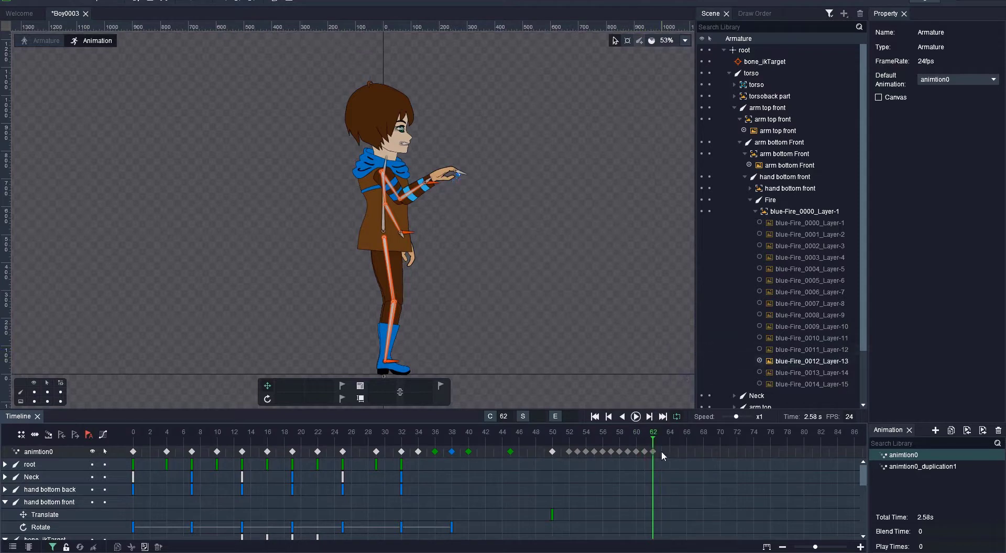
- Display blue-Fire_0013_Layer-14 at frame 63 and blue-Fire_0014_Layer-15 at frame 64, hide the fire image at frame 65, and play the sequence
{"action": "left_click", "coordinate": [661, 449]}
{"action": "left_click", "coordinate": [759, 373]}
{"action": "left_click", "coordinate": [670, 448]}
{"action": "left_click", "coordinate": [759, 384]}
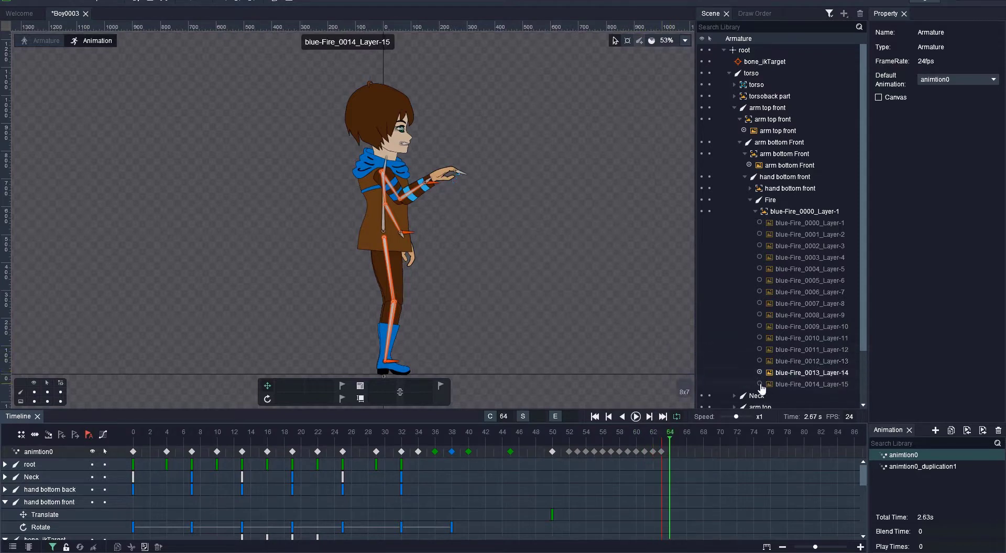
{"action": "left_click", "coordinate": [678, 450]}
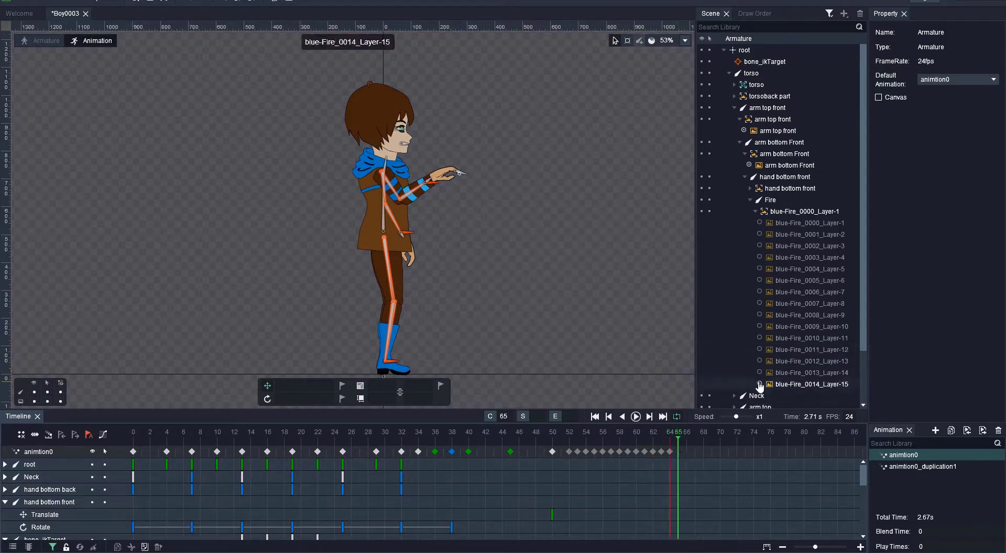
{"action": "left_click", "coordinate": [636, 416]}
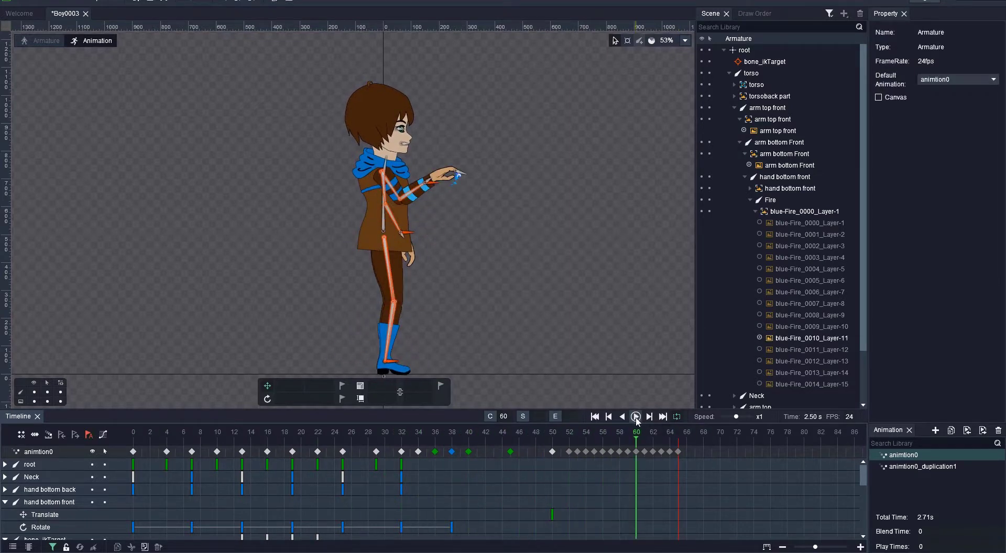
- At frame 52, rotate the Fire bone to about -56.8 and move it to about 104.5, 57.3 by the front fingertips
{"action": "scroll", "coordinate": [459, 184], "scroll_direction": "up", "scroll_amount": 5}
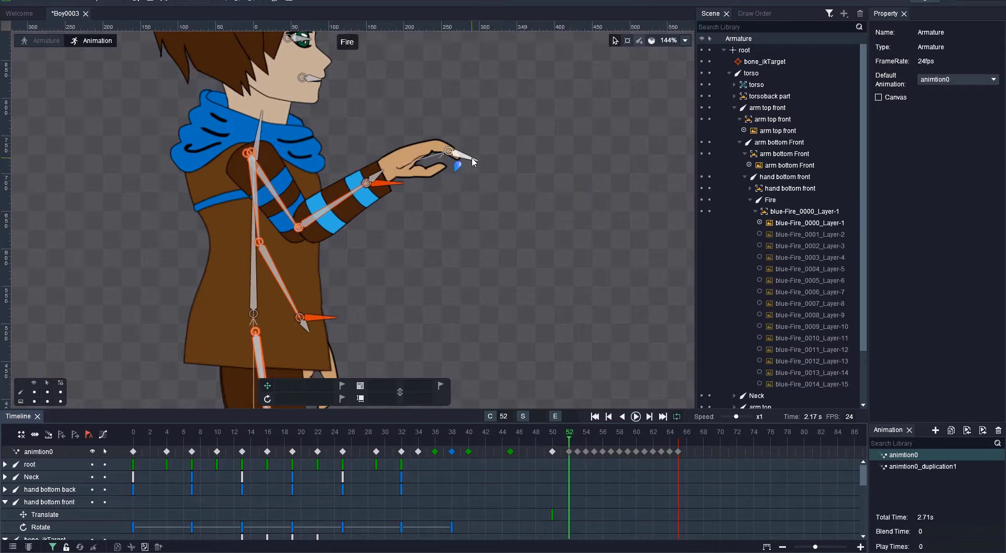
{"action": "left_click", "coordinate": [455, 152]}
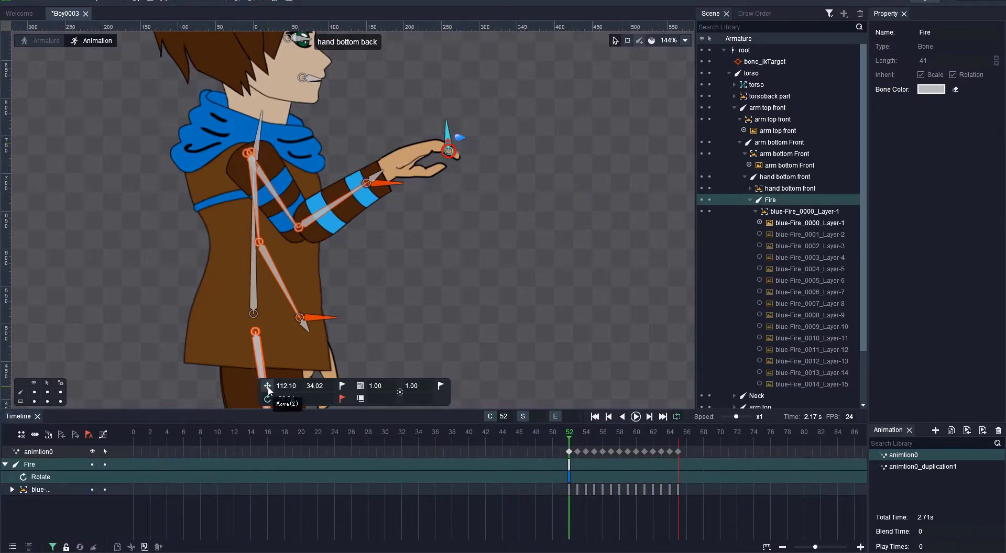
{"action": "left_click_drag", "start_coordinate": [456, 148], "coordinate": [460, 178]}
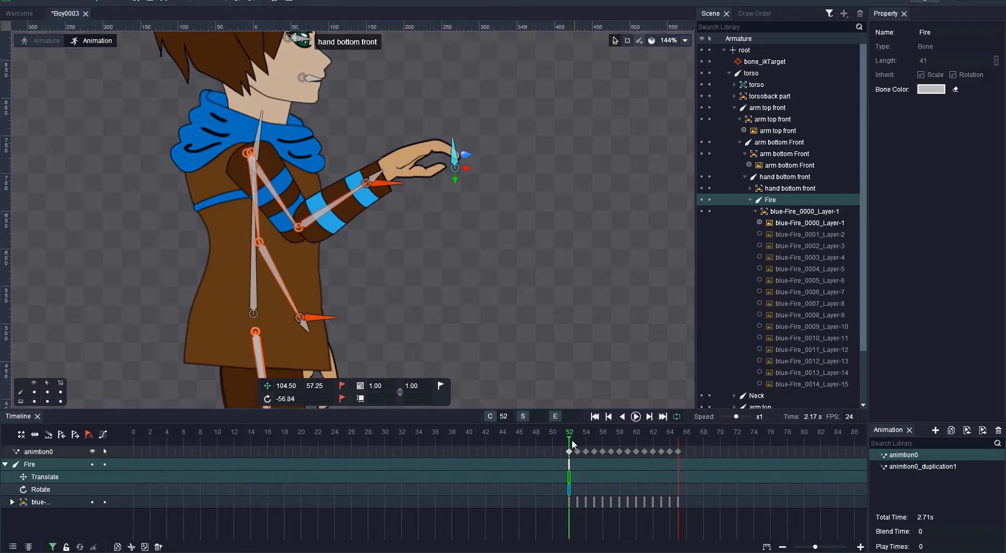
{"action": "mouse_move", "coordinate": [573, 441]}
{"action": "left_mouse_down"}
{"action": "mouse_move", "coordinate": [611, 437]}
{"action": "mouse_move", "coordinate": [578, 436]}
{"action": "left_mouse_up"}
- Play back animtion0 with the whole character in view to check the walk, arm raise and fire
{"action": "scroll", "coordinate": [547, 317], "scroll_direction": "down", "scroll_amount": 1}
{"action": "scroll", "coordinate": [549, 319], "scroll_direction": "down", "scroll_amount": 4}
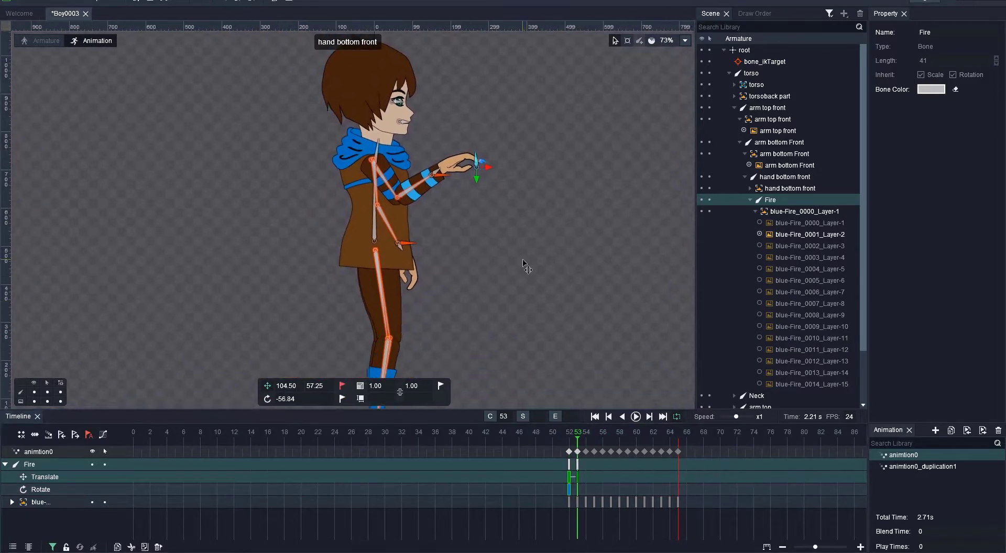
{"action": "left_click", "coordinate": [573, 331]}
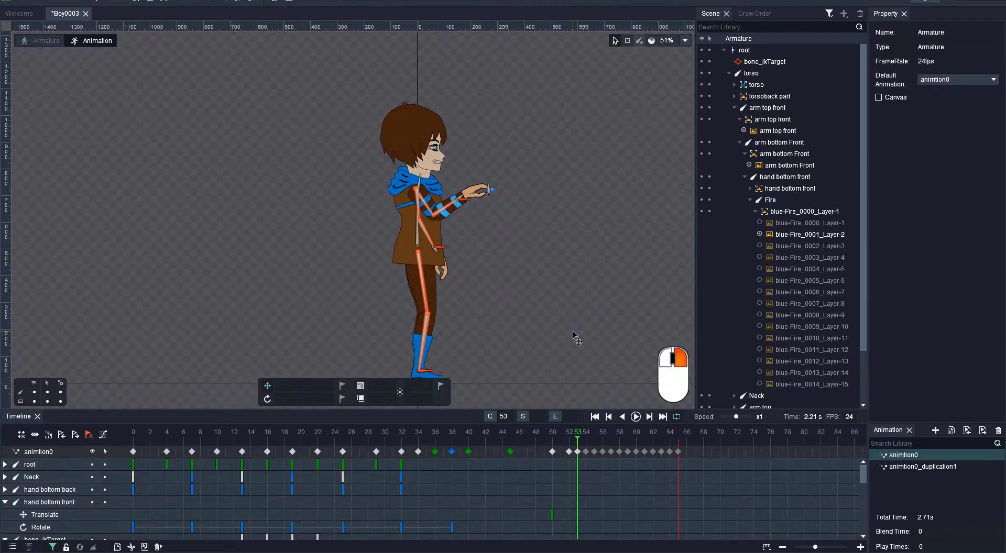
{"action": "left_click", "coordinate": [638, 421]}
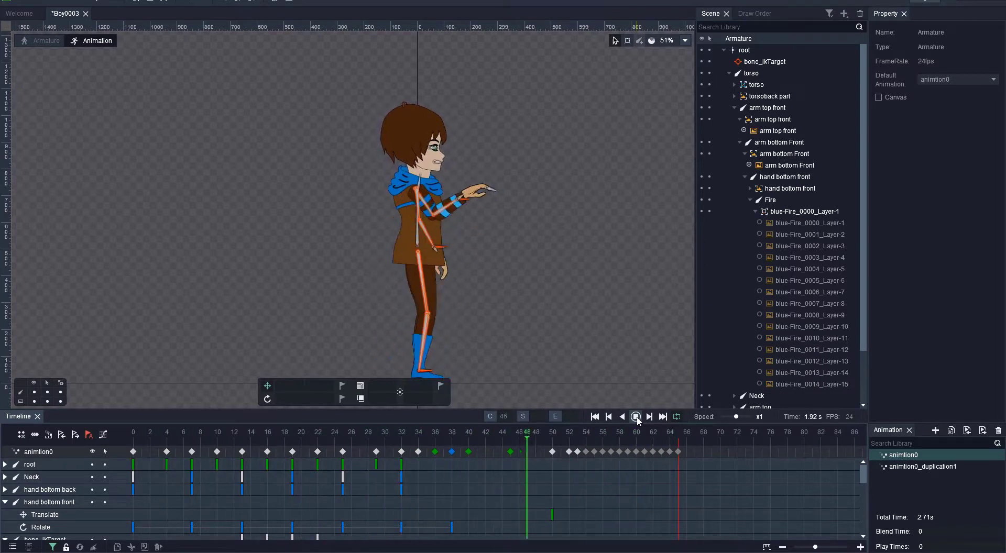
{"action": "left_click", "coordinate": [635, 419]}
- At frame 0, switch the head to Boy02_0018_Head3and4view and the eyes to Boy02_0015_3and4-EyeOpen
{"action": "left_click_drag", "start_coordinate": [586, 434], "coordinate": [131, 432]}
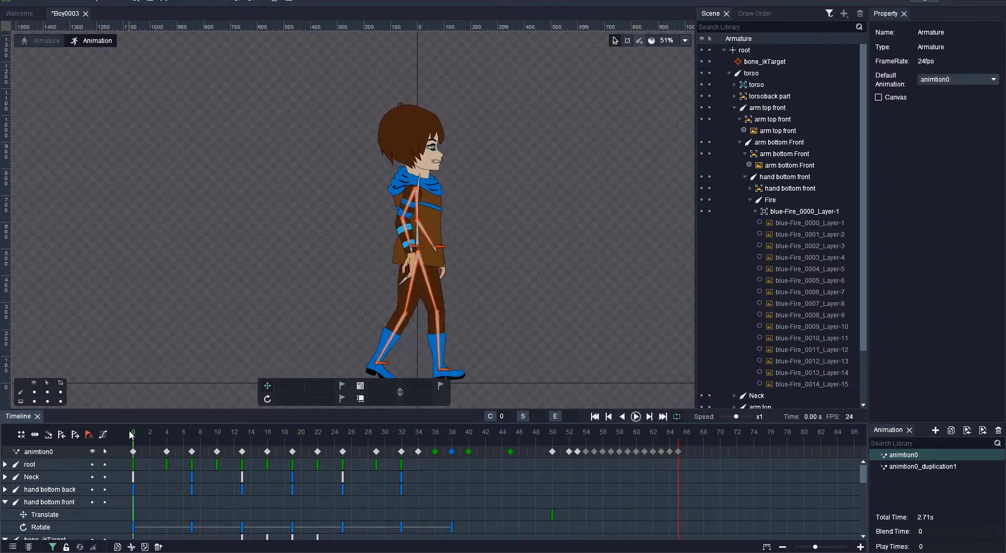
{"action": "scroll", "coordinate": [437, 162], "scroll_direction": "up", "scroll_amount": 2}
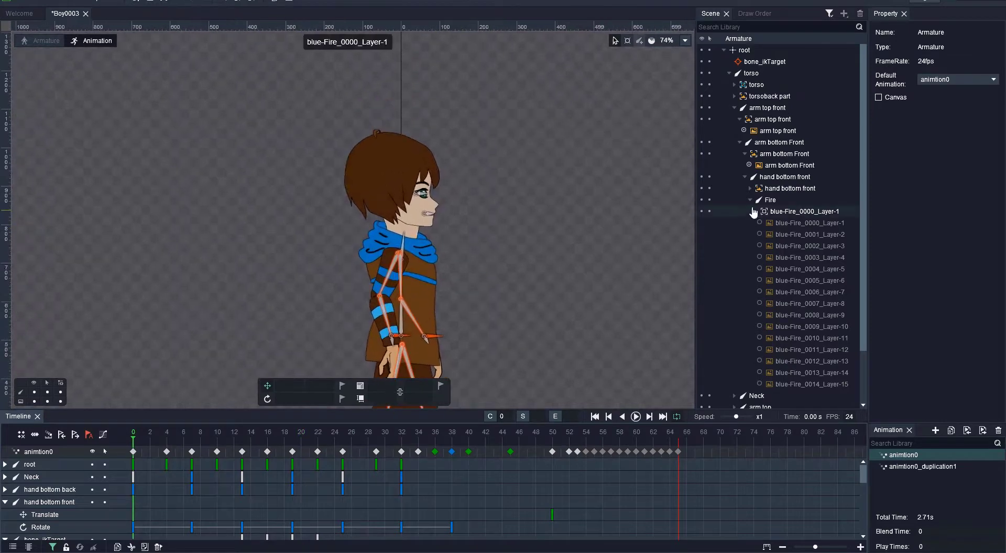
{"action": "left_click", "coordinate": [750, 199]}
{"action": "left_click", "coordinate": [734, 212]}
{"action": "left_click", "coordinate": [739, 223]}
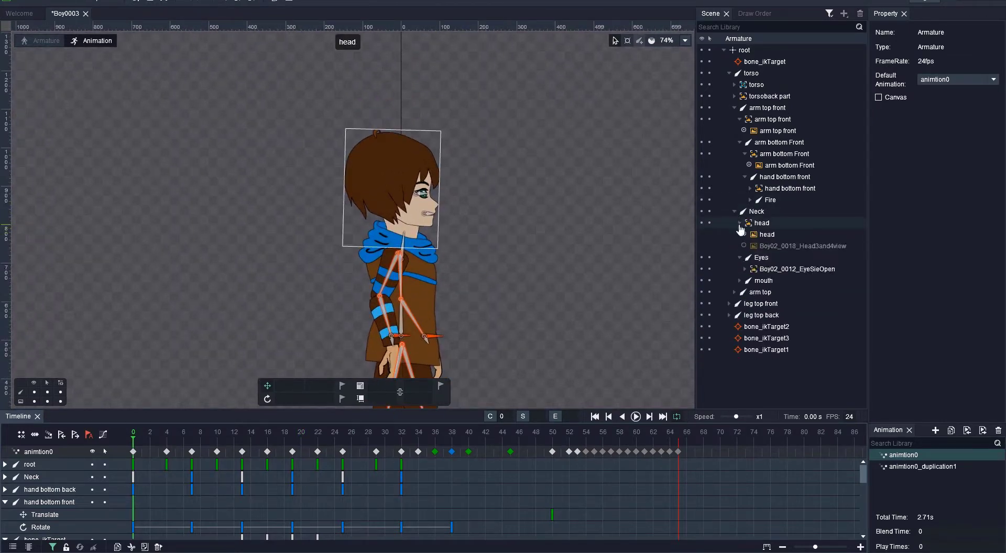
{"action": "left_click", "coordinate": [740, 282]}
{"action": "left_click", "coordinate": [745, 292]}
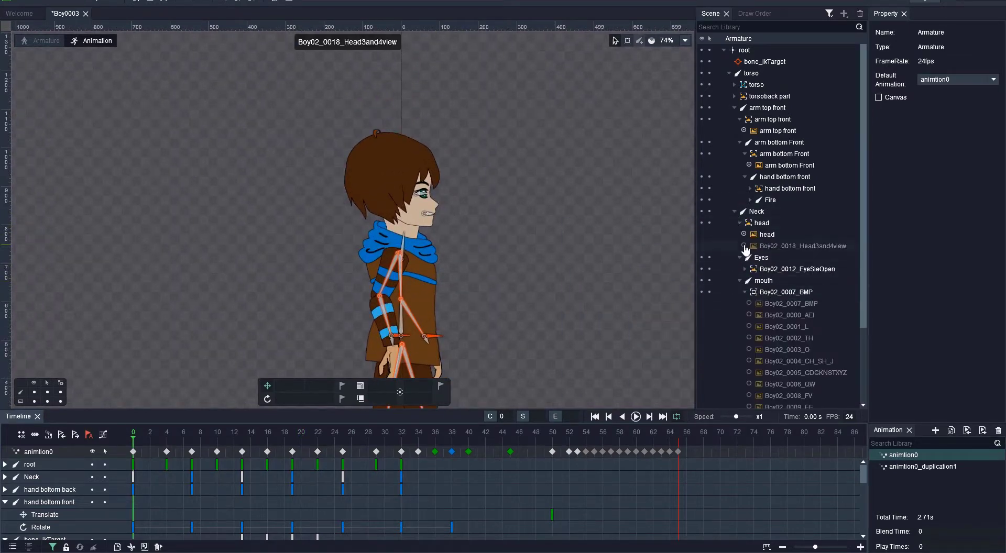
{"action": "left_click", "coordinate": [743, 246]}
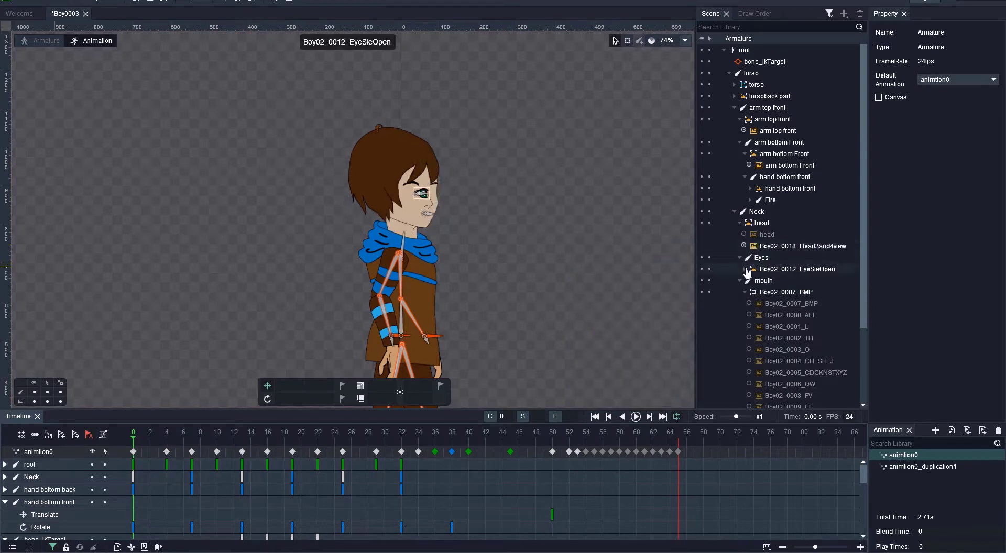
{"action": "left_click", "coordinate": [744, 269]}
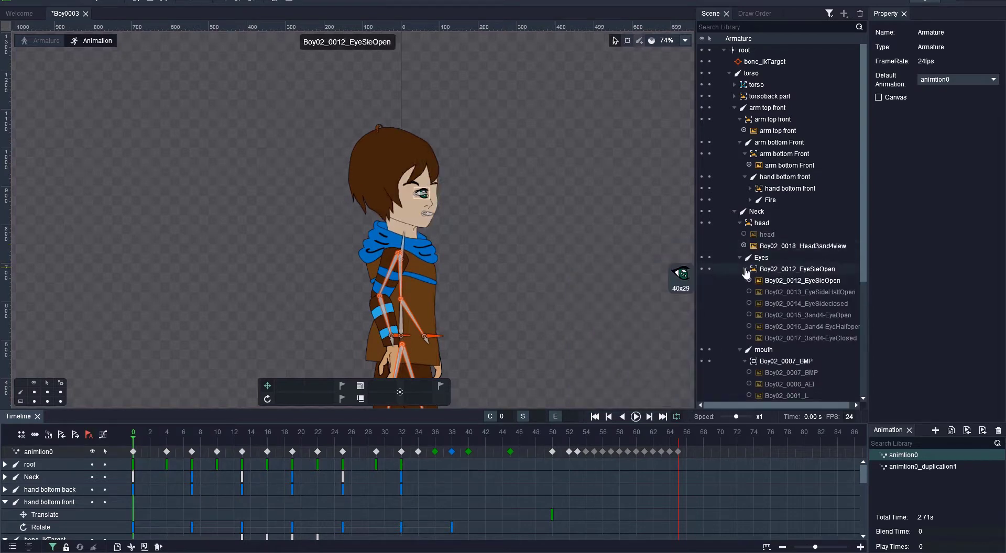
{"action": "left_click", "coordinate": [750, 314]}
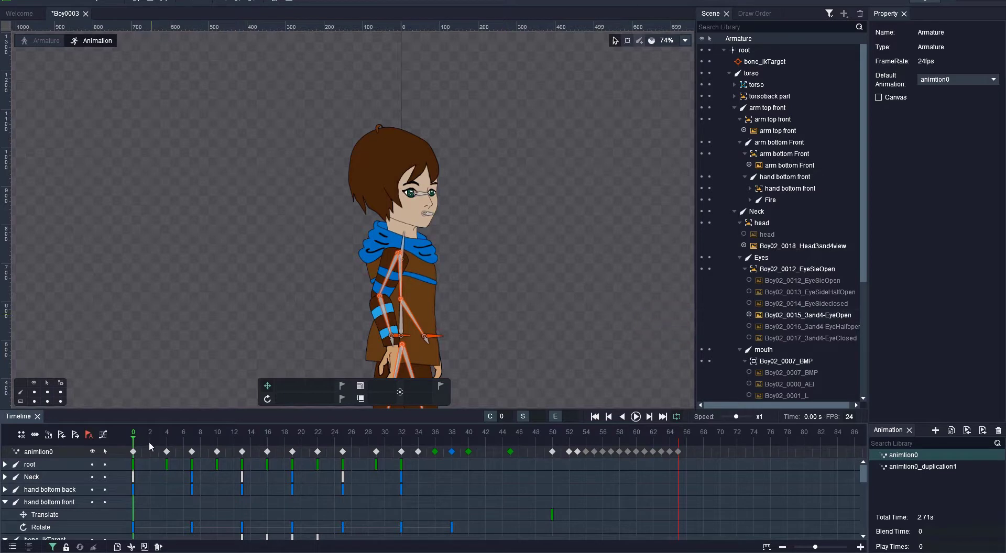
- Animate a three-quarter-view blink with Boy02_0016_3and4-EyeHalfopen at frames 4 and 10, Boy02_0017_3and4-EyeClosed at frame 7, and Boy02_0015_3and4-EyeOpen at frame 13
{"action": "left_click_drag", "start_coordinate": [134, 440], "coordinate": [170, 437]}
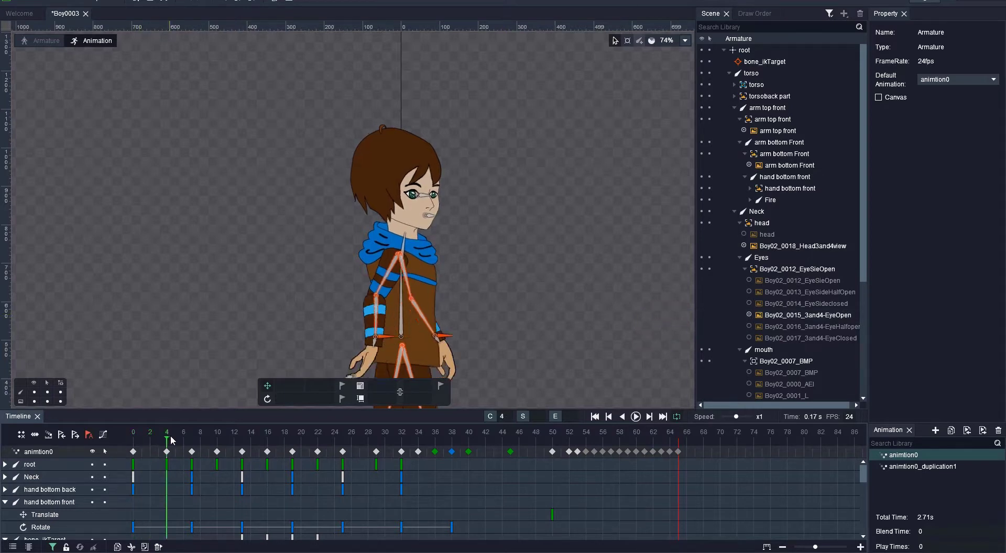
{"action": "left_click", "coordinate": [749, 326]}
{"action": "left_click", "coordinate": [749, 338]}
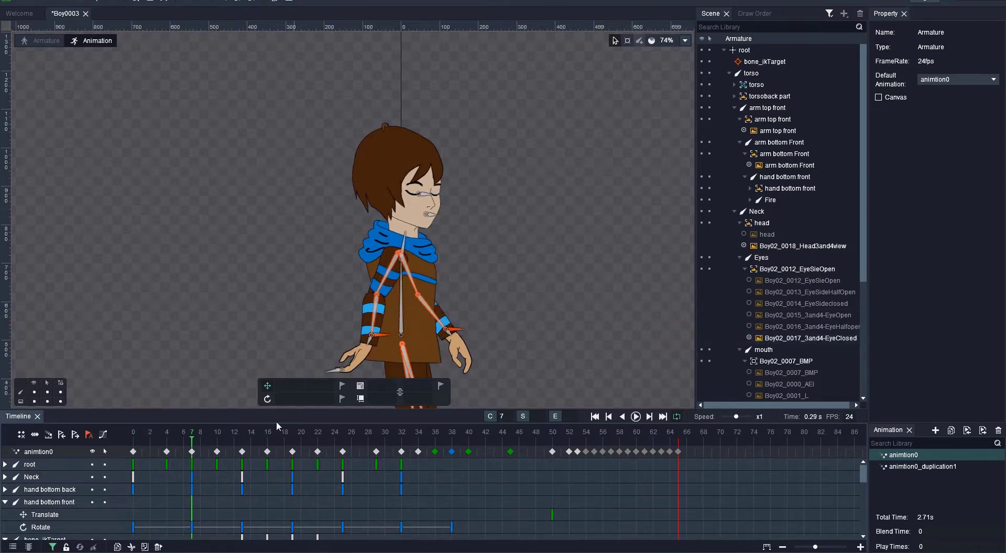
{"action": "left_click", "coordinate": [212, 438]}
{"action": "left_click", "coordinate": [749, 326]}
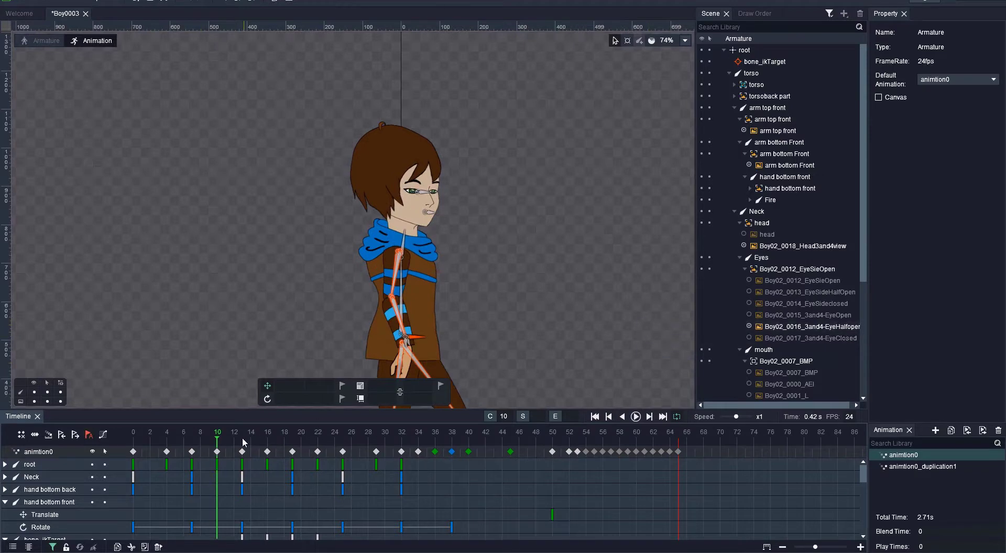
{"action": "left_click", "coordinate": [243, 438]}
{"action": "left_click", "coordinate": [749, 315]}
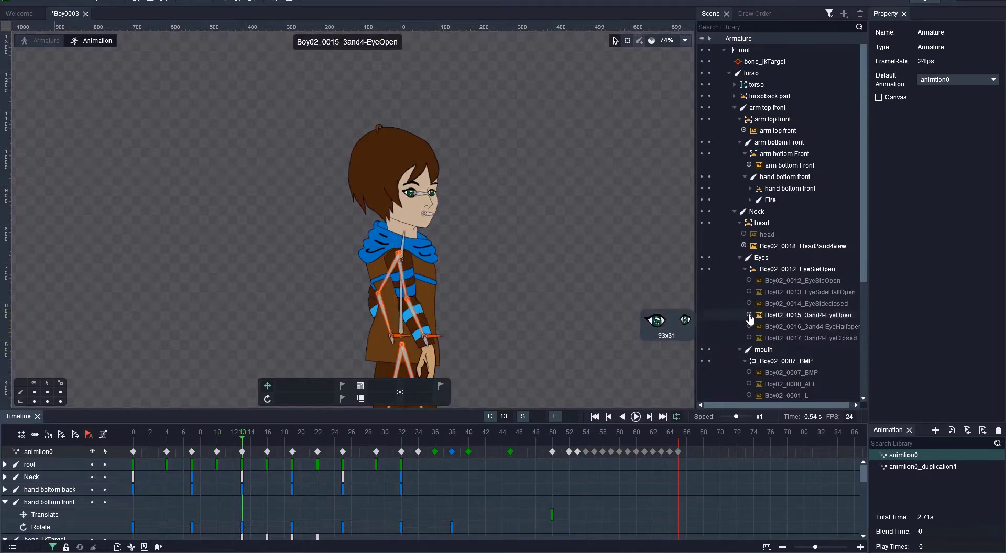
{"action": "left_click", "coordinate": [268, 433]}
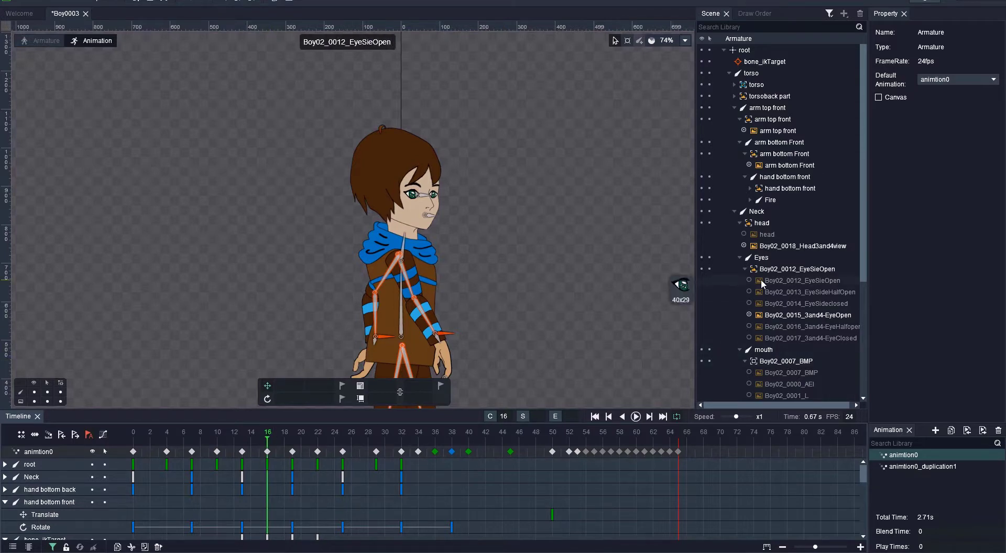
{"action": "left_click", "coordinate": [744, 234]}
{"action": "left_click", "coordinate": [744, 246]}
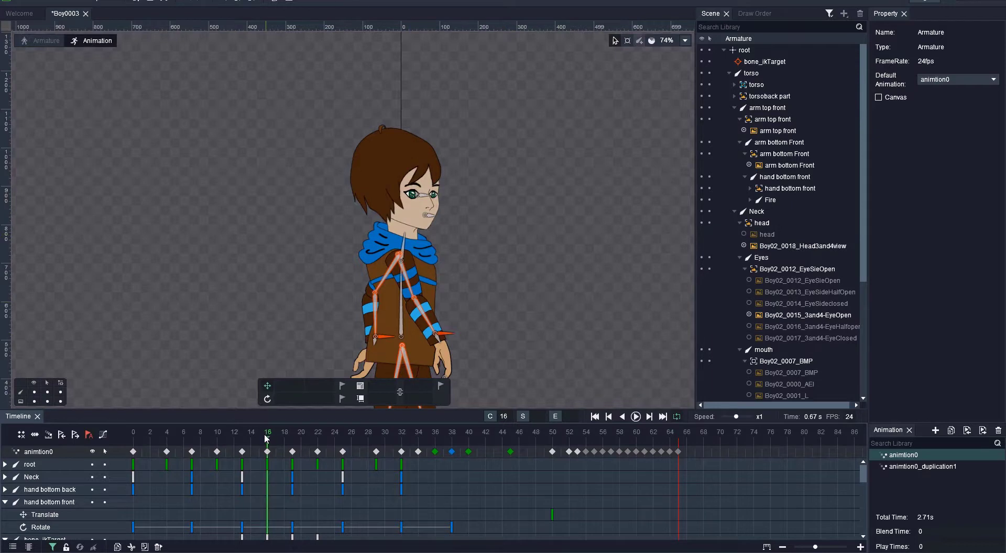
- At frame 0, display the Boy02_0007_BMP image in the mouth slot
{"action": "left_click_drag", "start_coordinate": [266, 439], "coordinate": [135, 435]}
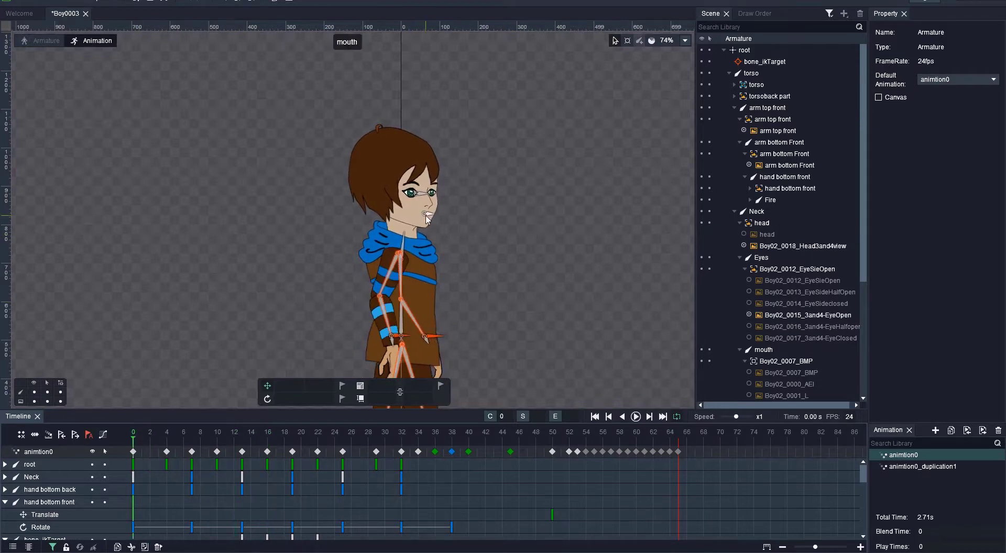
{"action": "left_click_drag", "start_coordinate": [863, 267], "coordinate": [759, 315]}
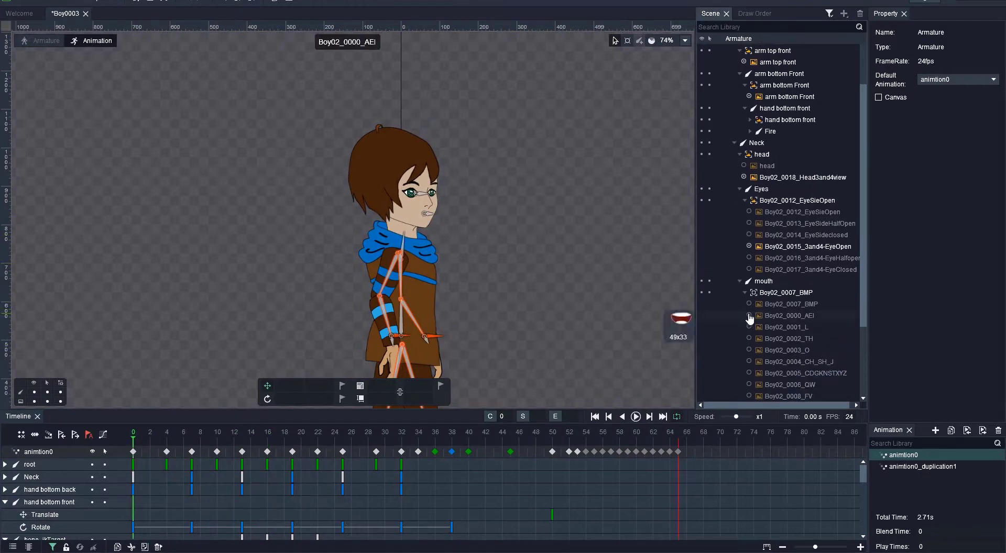
- At frame 16, switch to the side-view head, hide the mouth image, set the eyes to Boy02_0012_EyeSieOpen, and play the animation
{"action": "left_click_drag", "start_coordinate": [139, 438], "coordinate": [269, 439]}
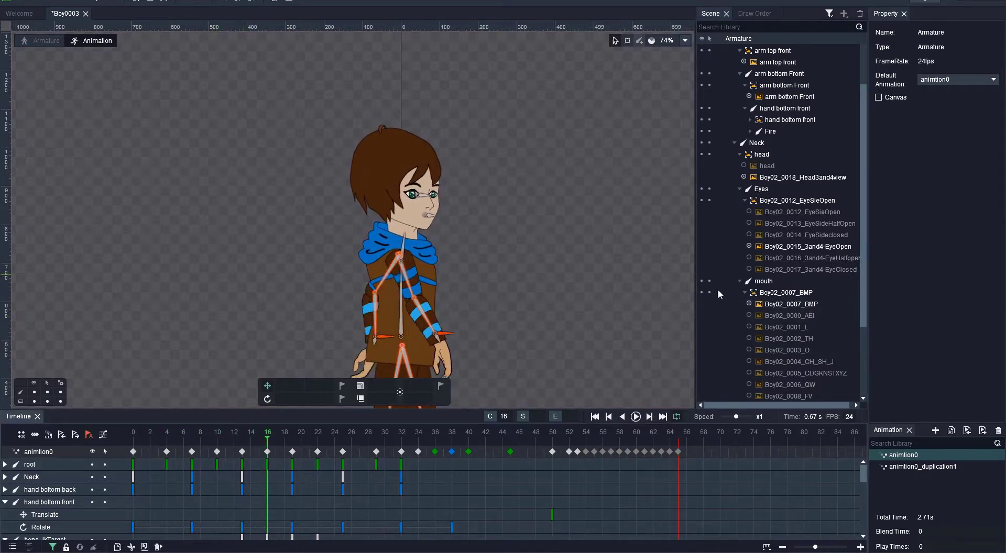
{"action": "left_click", "coordinate": [743, 166]}
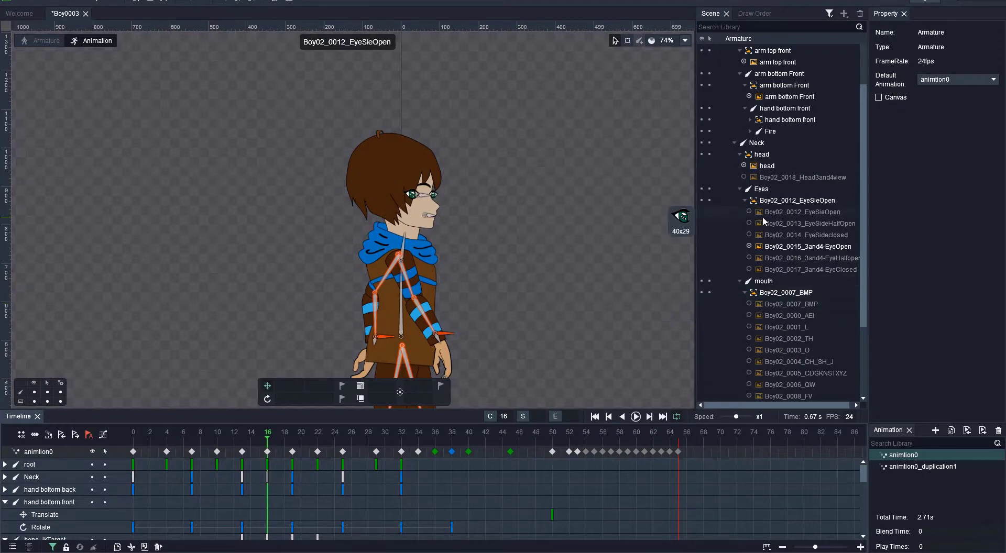
{"action": "left_click", "coordinate": [749, 212]}
{"action": "scroll", "coordinate": [569, 315], "scroll_direction": "down", "scroll_amount": 4}
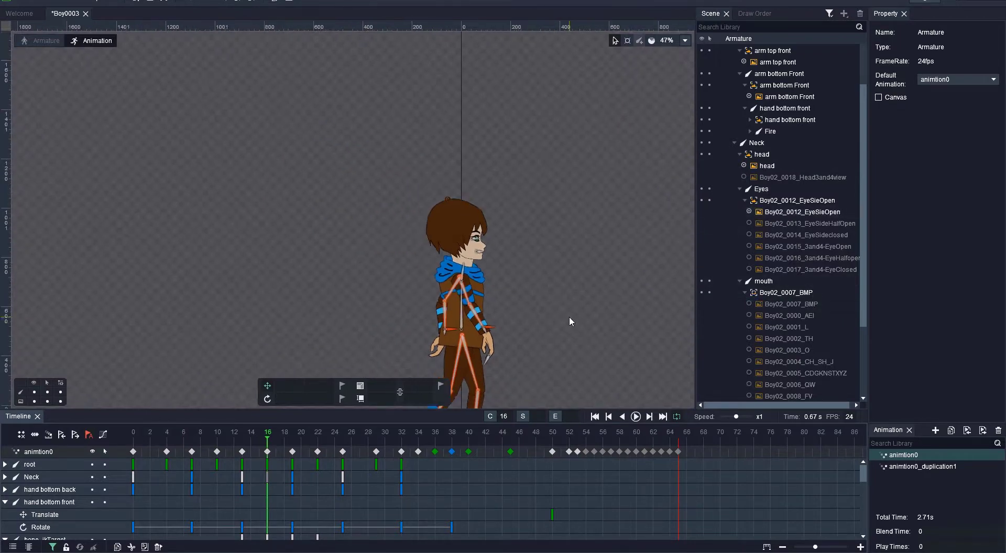
{"action": "left_click", "coordinate": [636, 417]}
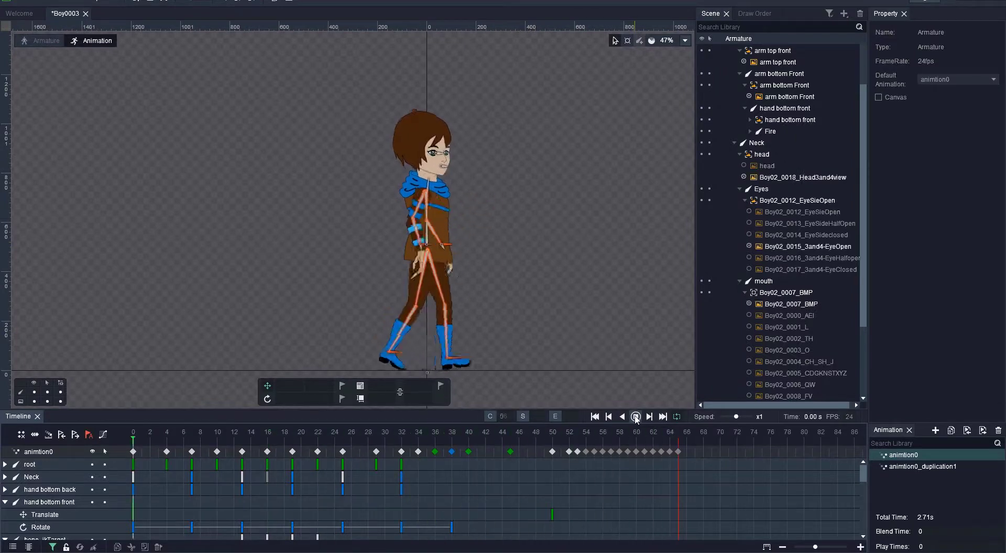
- Animate a side-view blink with Boy02_0013_EyeSideHalfOpen at frames 55 and 61, Boy02_0014_EyeSideclosed at 58 and Boy02_0012_EyeSieOpen at 65, and play it back
{"action": "left_click", "coordinate": [569, 440]}
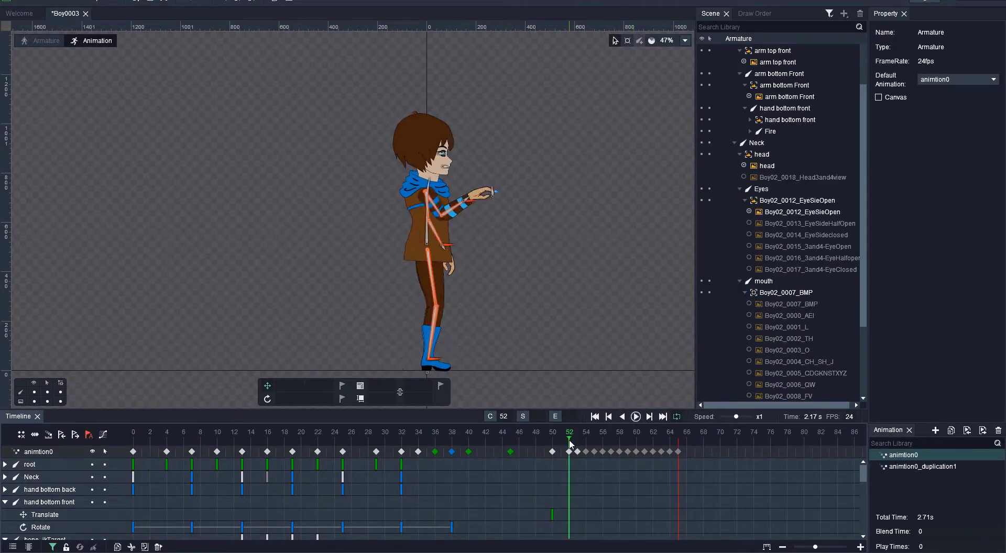
{"action": "scroll", "coordinate": [793, 291], "scroll_direction": "up", "scroll_amount": 1}
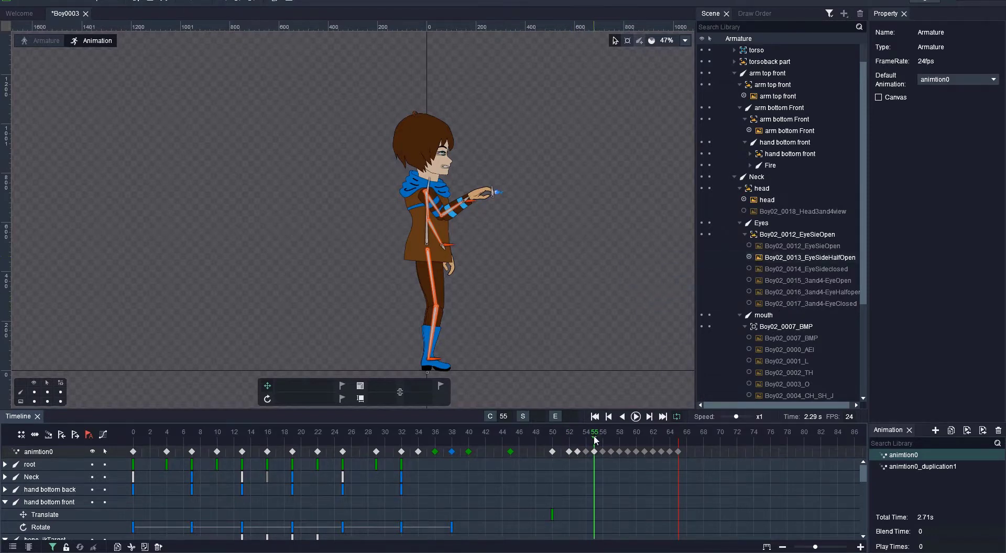
{"action": "left_click", "coordinate": [615, 439]}
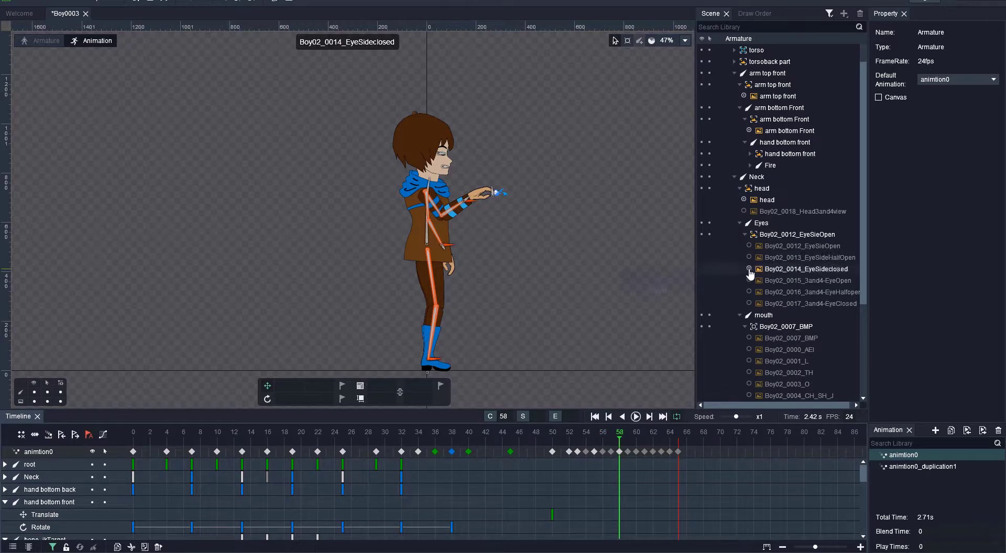
{"action": "left_click", "coordinate": [644, 439]}
{"action": "left_click", "coordinate": [749, 257]}
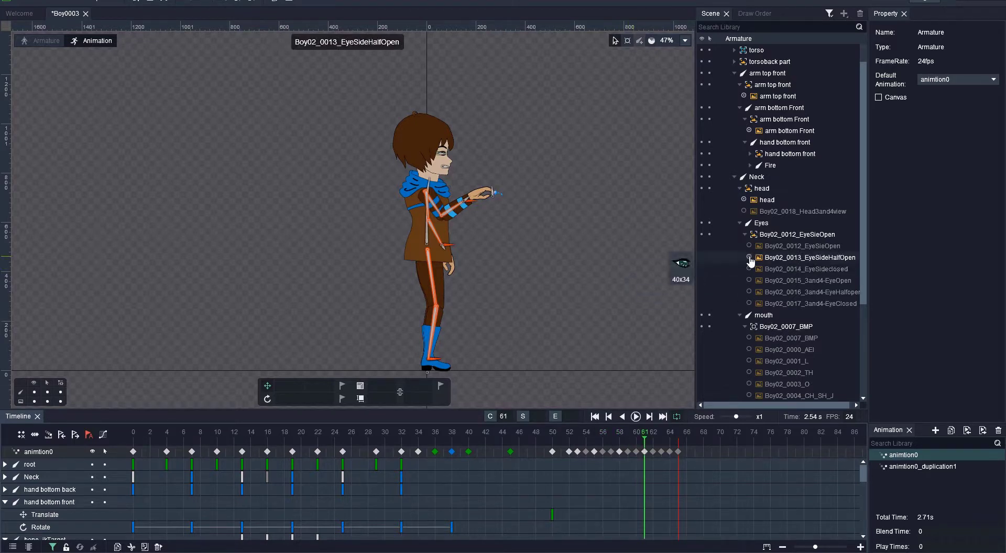
{"action": "left_click", "coordinate": [673, 438]}
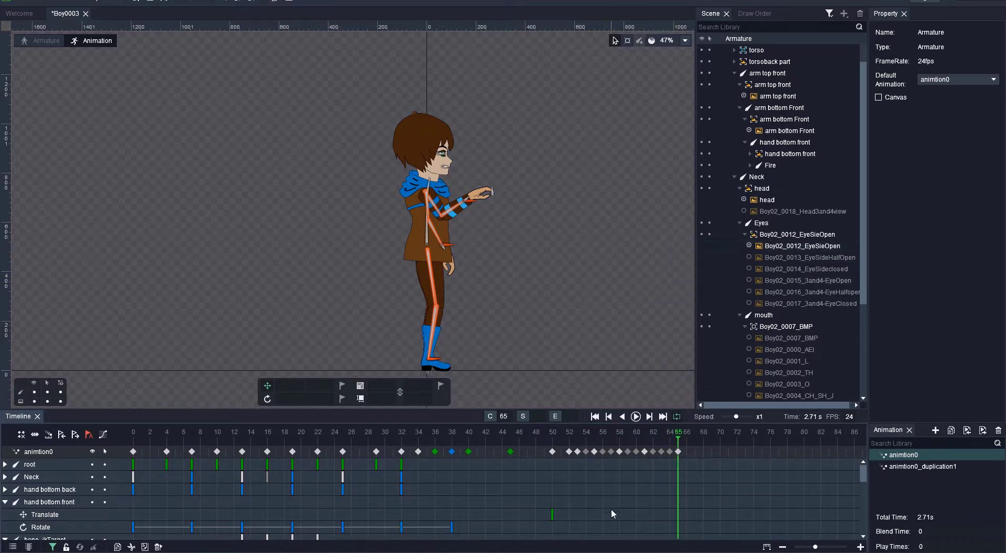
{"action": "left_click", "coordinate": [635, 417]}
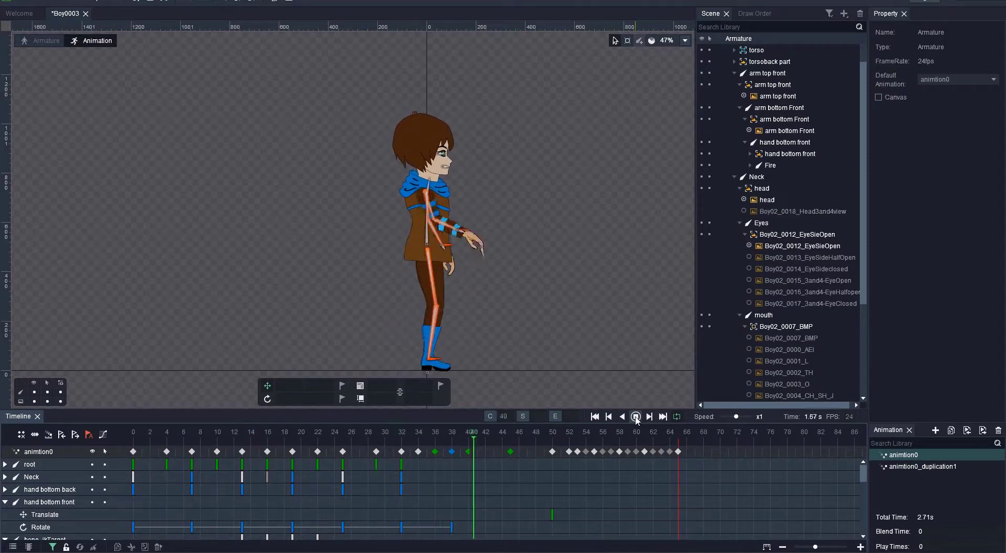